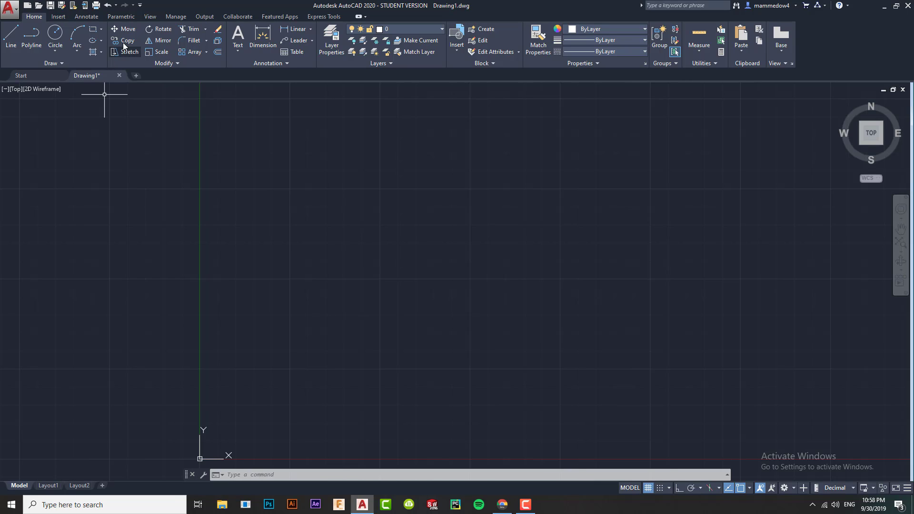
{"action": "left_click", "coordinate": [177, 63]}
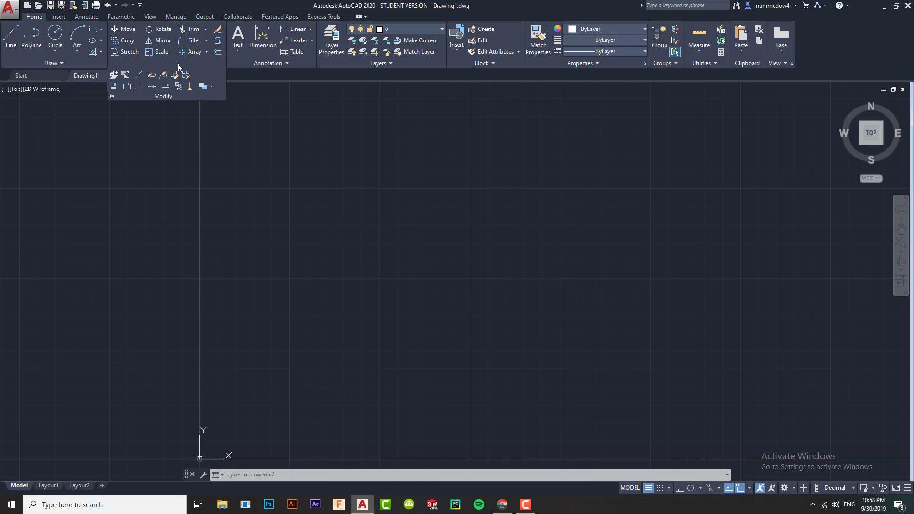
{"action": "left_click", "coordinate": [212, 86]}
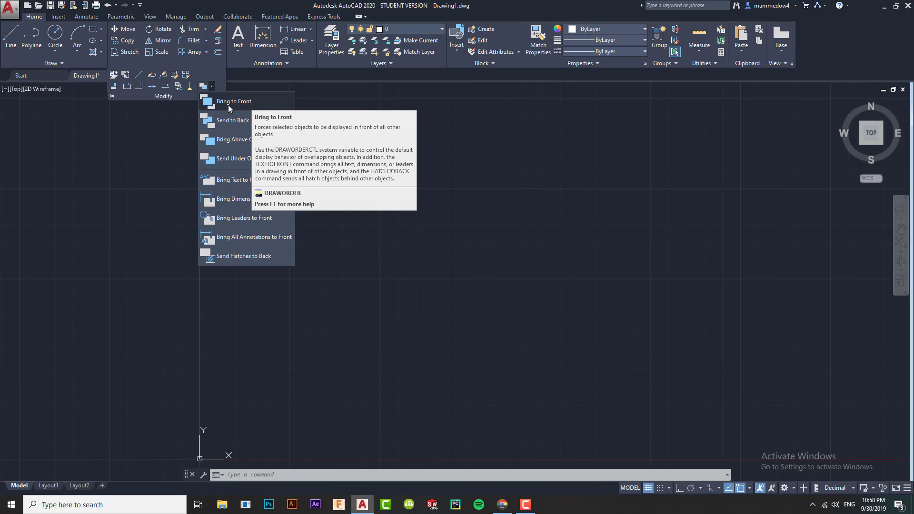
{"action": "left_click", "coordinate": [393, 123]}
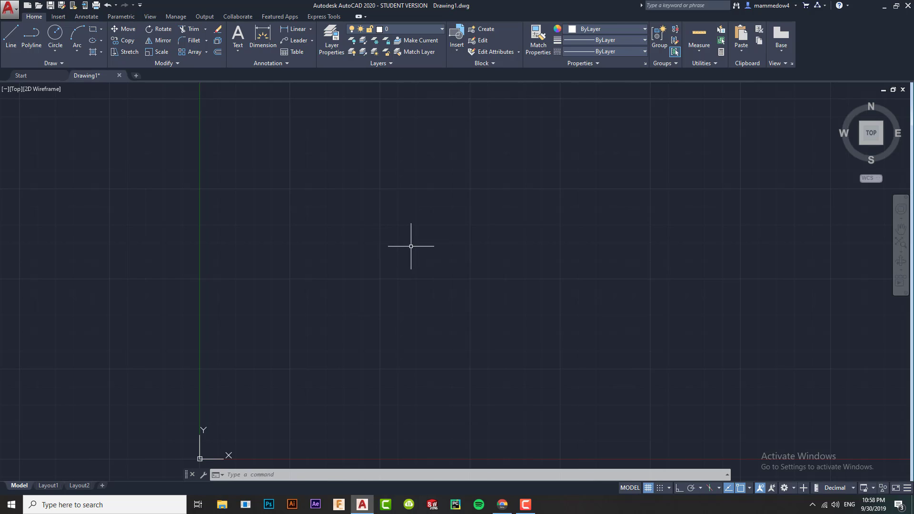
Draw two overlapping circles side by side, the left one about 49 units in radius and the right one slightly larger.
{"action": "type", "text": "c"}
{"action": "key", "text": "Return"}
{"action": "left_click", "coordinate": [301, 267]}
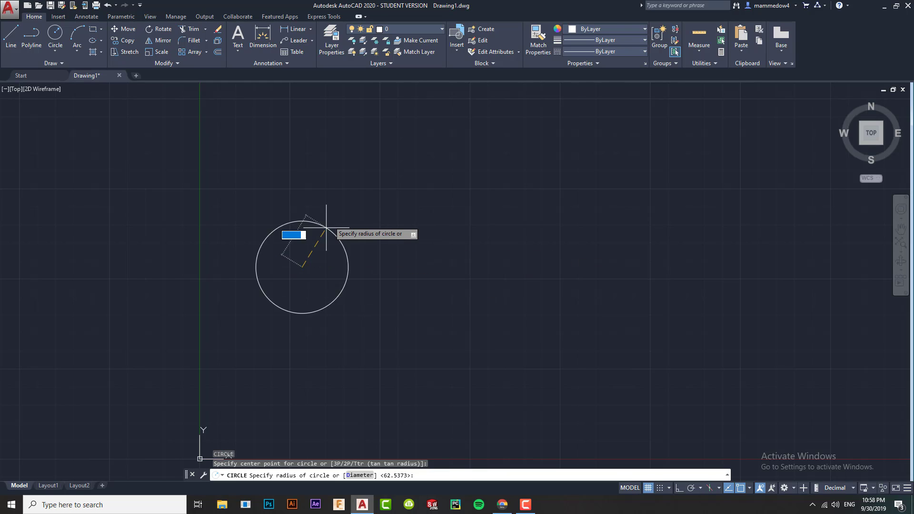
{"action": "left_click", "coordinate": [351, 193]}
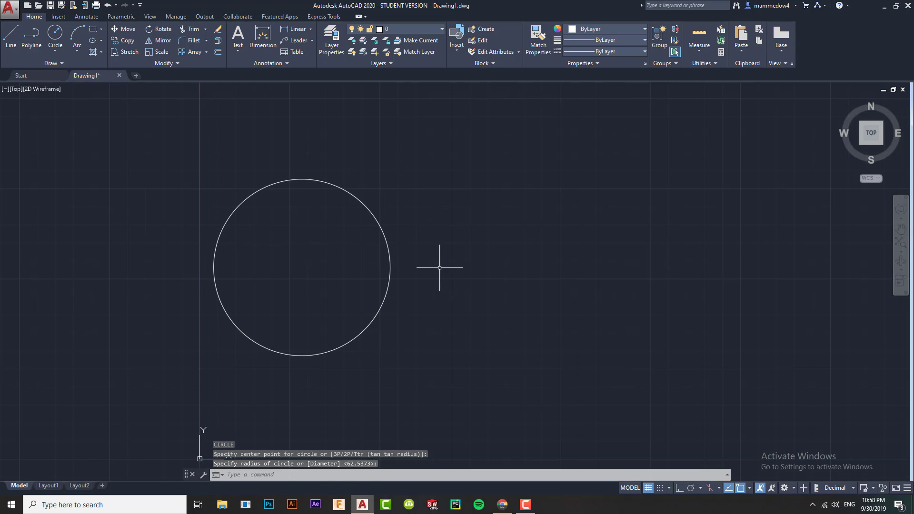
{"action": "key", "text": "Return"}
{"action": "left_click", "coordinate": [451, 266]}
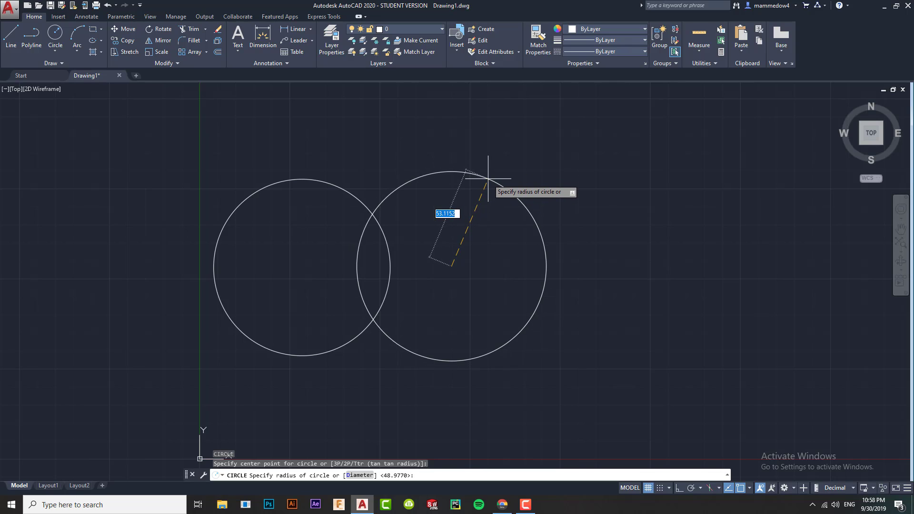
{"action": "left_click", "coordinate": [486, 181]}
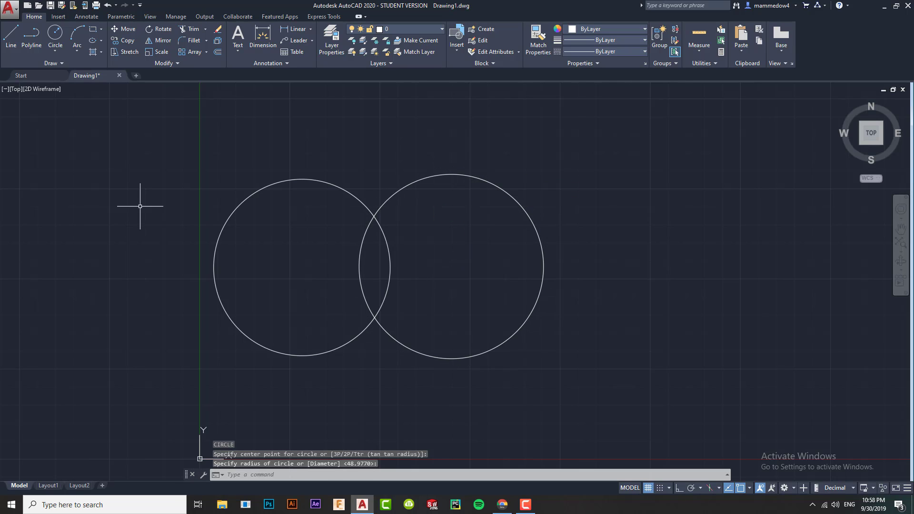
Move both circles together horizontally to the right by about one circle diameter.
{"action": "left_click", "coordinate": [141, 145]}
{"action": "left_click", "coordinate": [555, 426]}
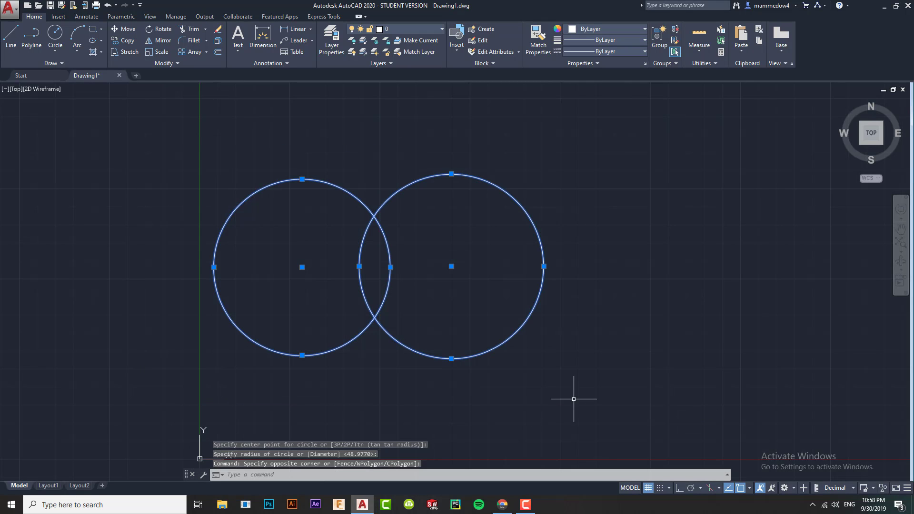
{"action": "left_click", "coordinate": [126, 30]}
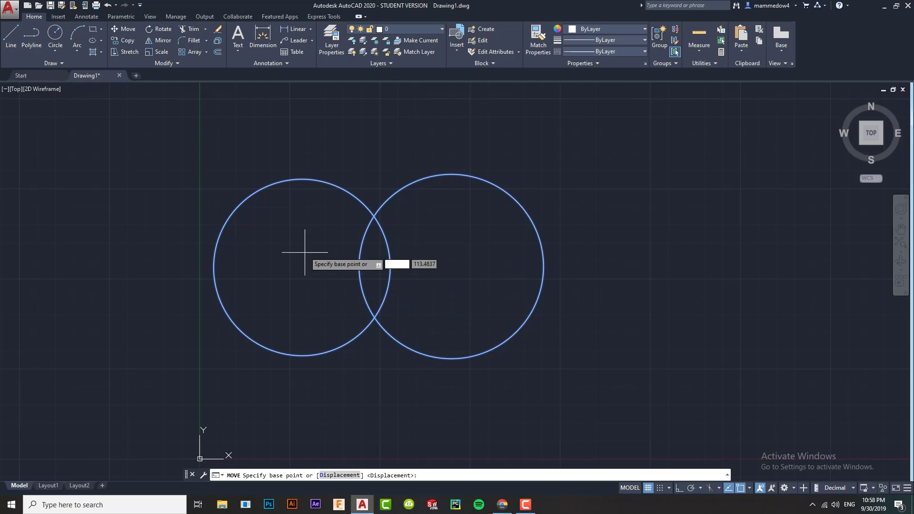
{"action": "left_click", "coordinate": [302, 127]}
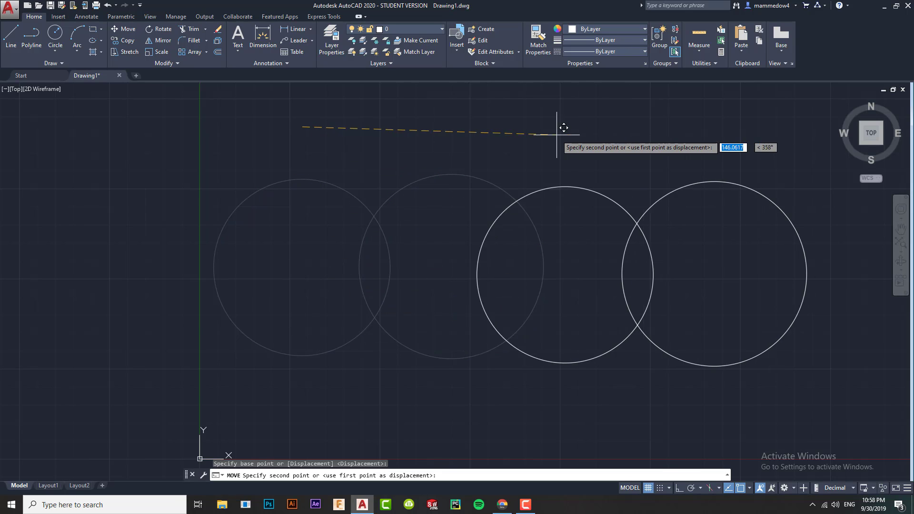
{"action": "left_click", "coordinate": [480, 127]}
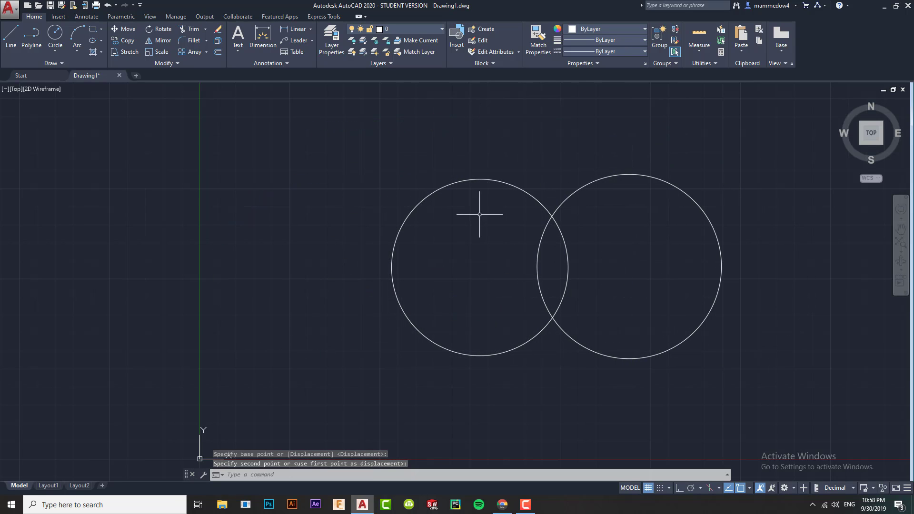
{"action": "key", "text": "Return"}
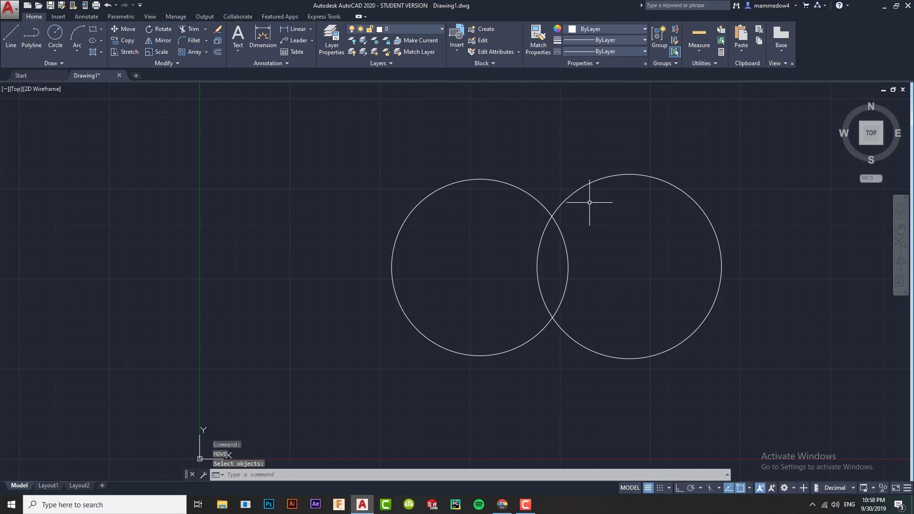
Fill the left circle with a solid red hatch in colour 237,31,36, using the circle object as the boundary.
{"action": "middle_click_drag", "start_coordinate": [783, 204], "coordinate": [643, 213]}
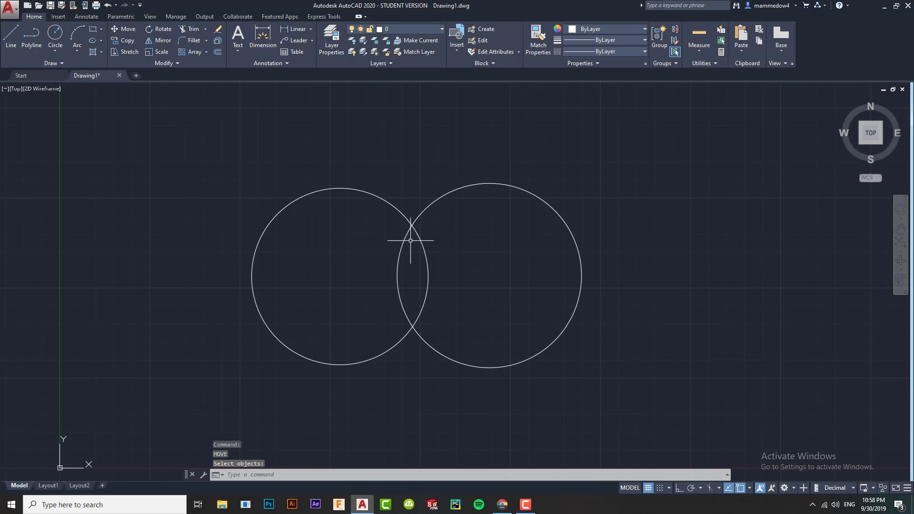
{"action": "type", "text": "h"}
{"action": "key", "text": "Return"}
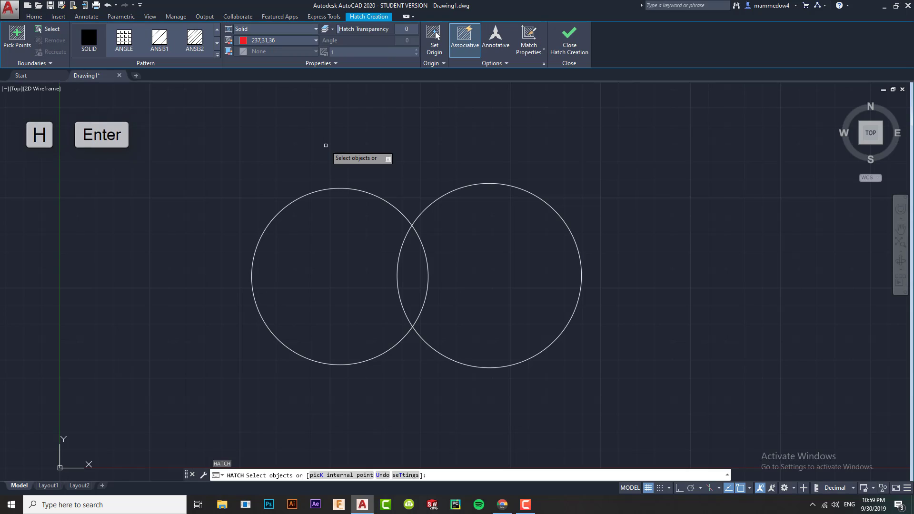
{"action": "left_click", "coordinate": [47, 29]}
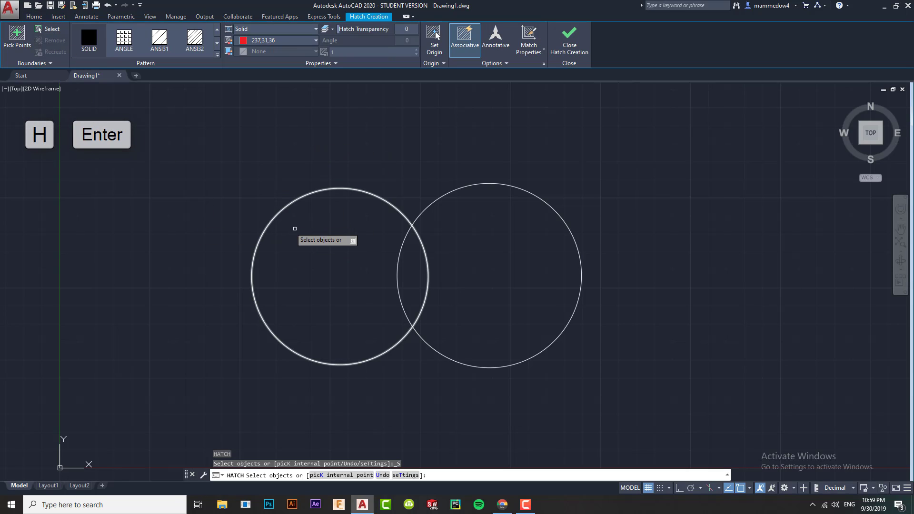
{"action": "left_click", "coordinate": [332, 188]}
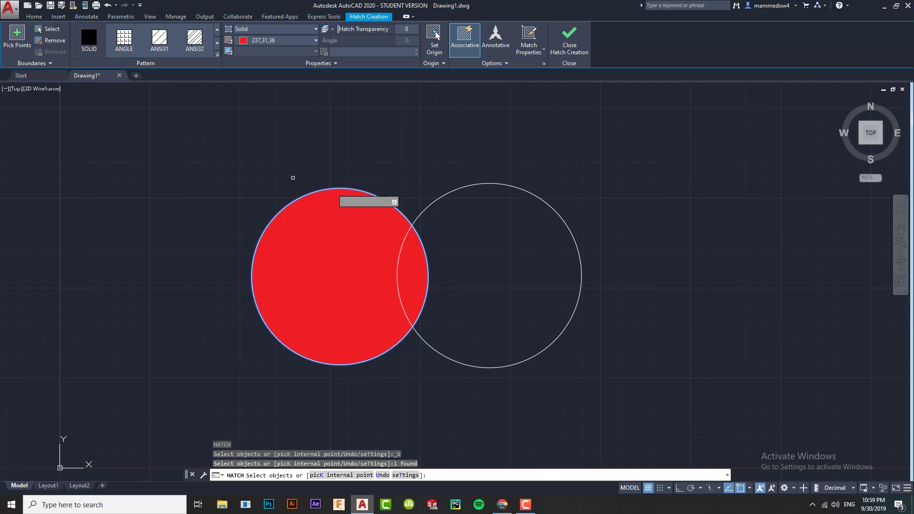
{"action": "key", "text": "Return"}
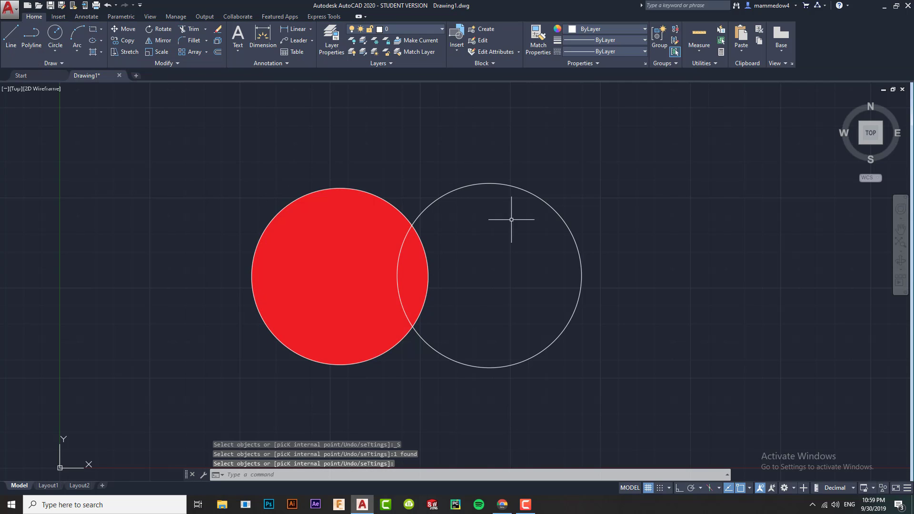
Fill the right circle with a solid blue hatch in colour 39,118,187, using the circle object as the boundary.
{"action": "key", "text": "Return"}
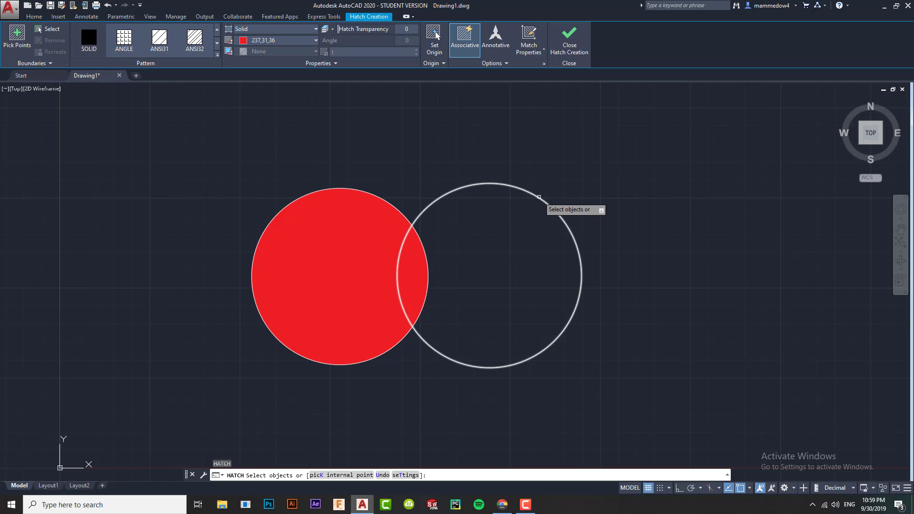
{"action": "left_click", "coordinate": [543, 202]}
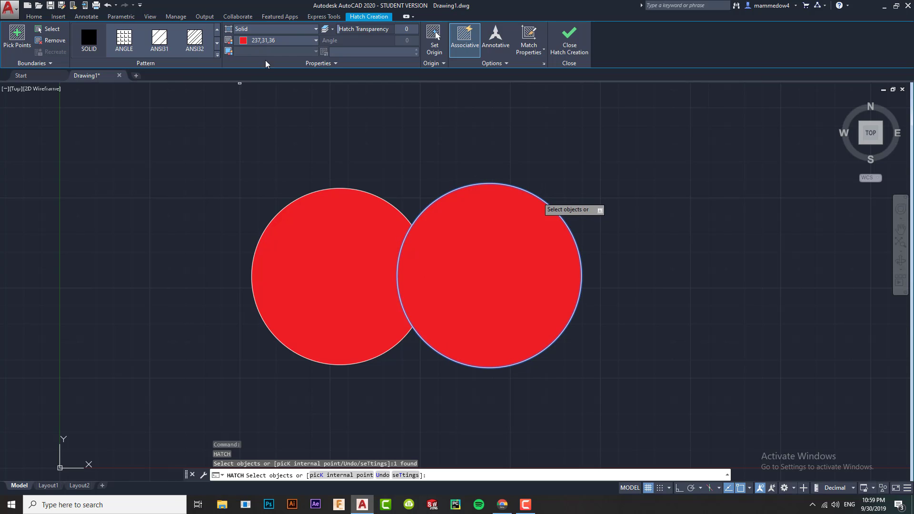
{"action": "left_click", "coordinate": [246, 42]}
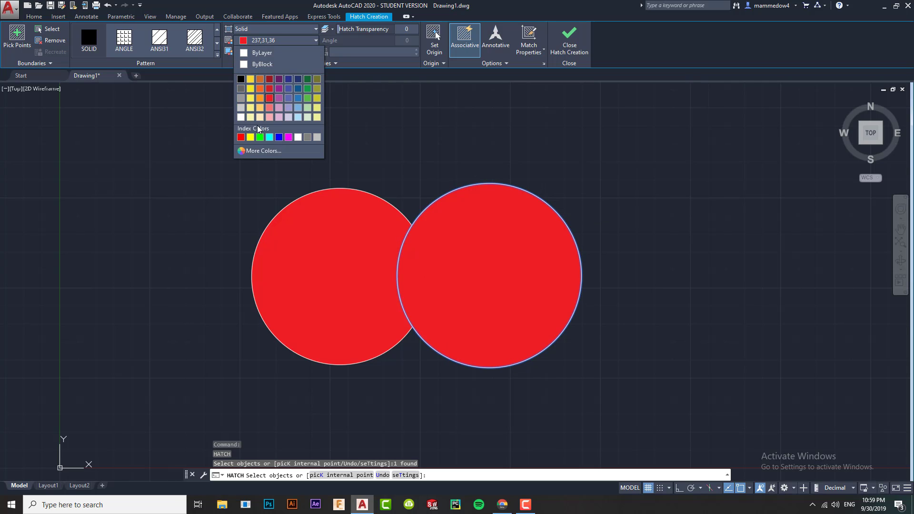
{"action": "left_click", "coordinate": [298, 98]}
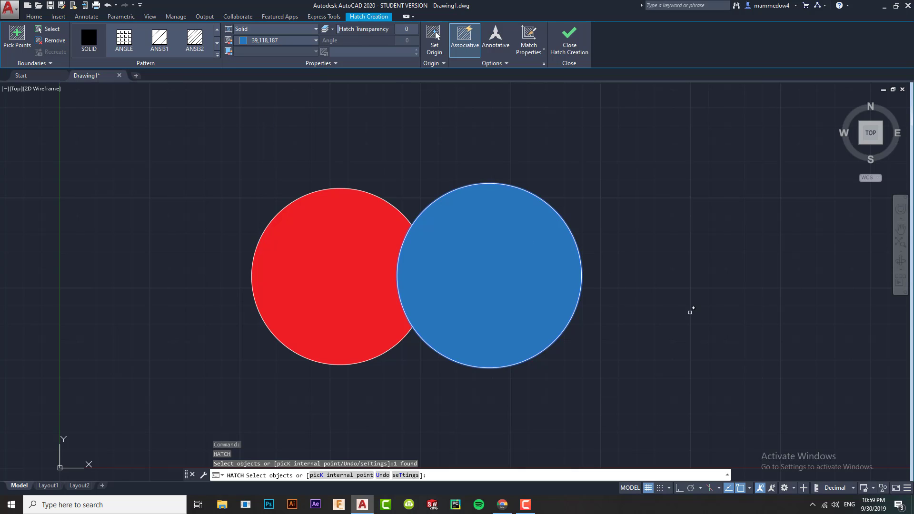
{"action": "key", "text": "Return"}
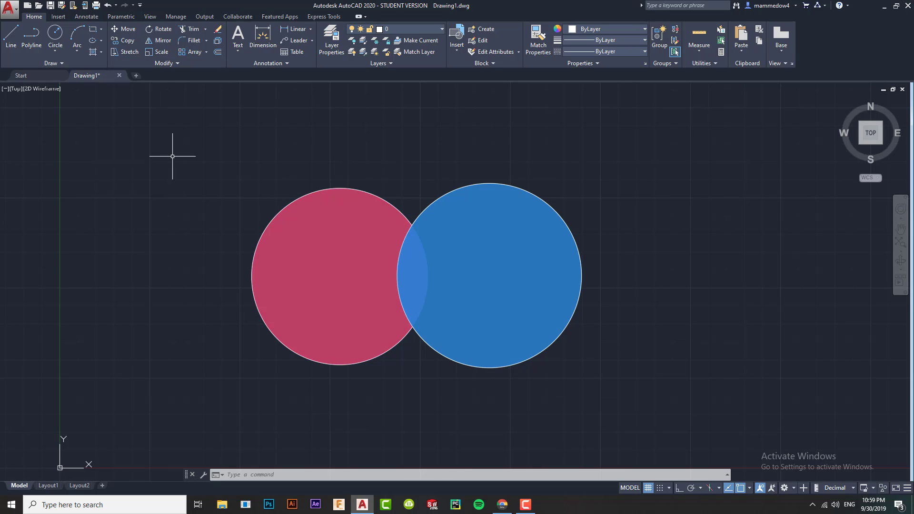
Bring the right circle's blue hatch to the front of the draw order.
{"action": "left_click", "coordinate": [159, 63]}
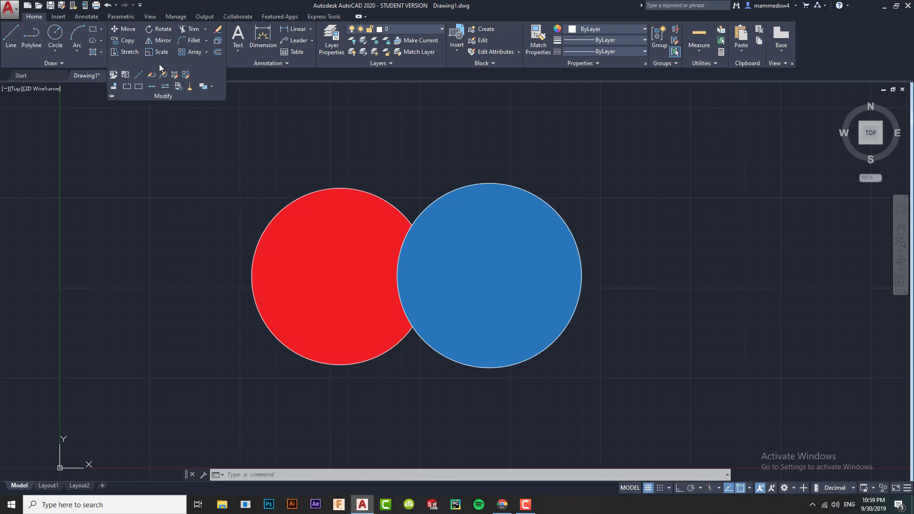
{"action": "left_click", "coordinate": [211, 86]}
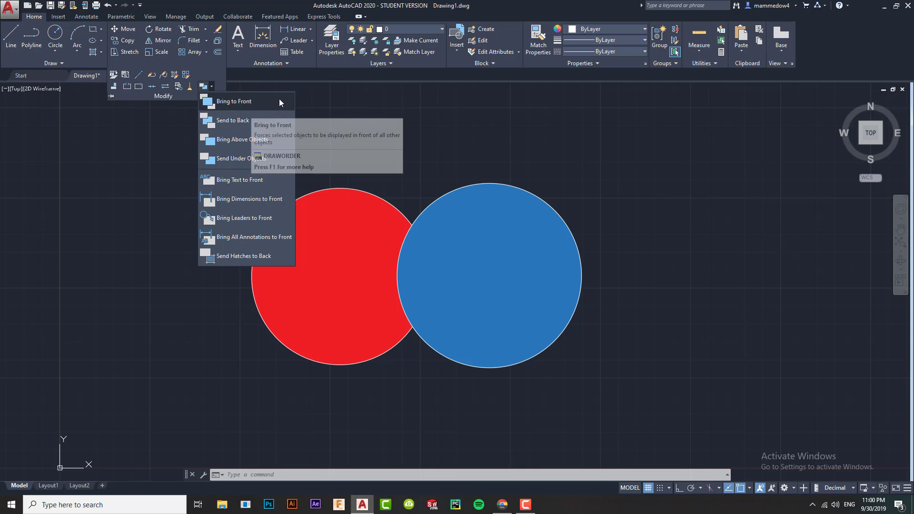
{"action": "left_click", "coordinate": [233, 101]}
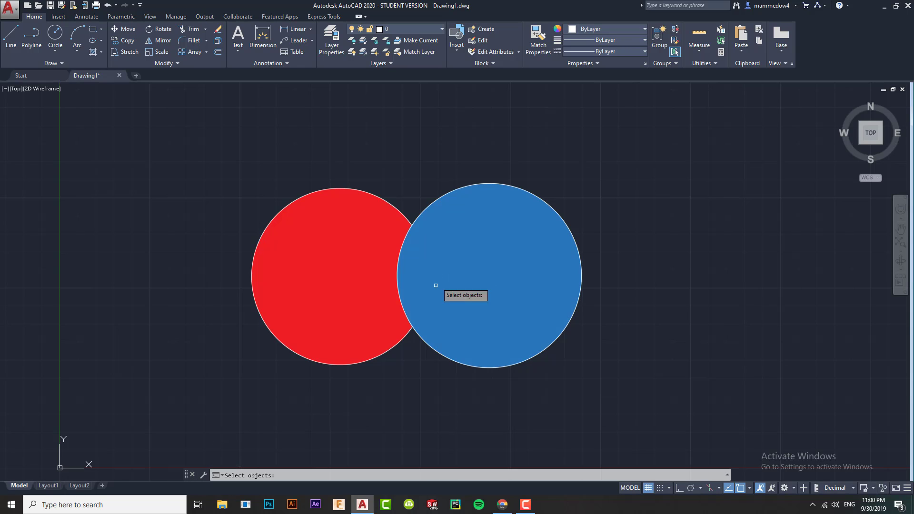
{"action": "left_click", "coordinate": [519, 242]}
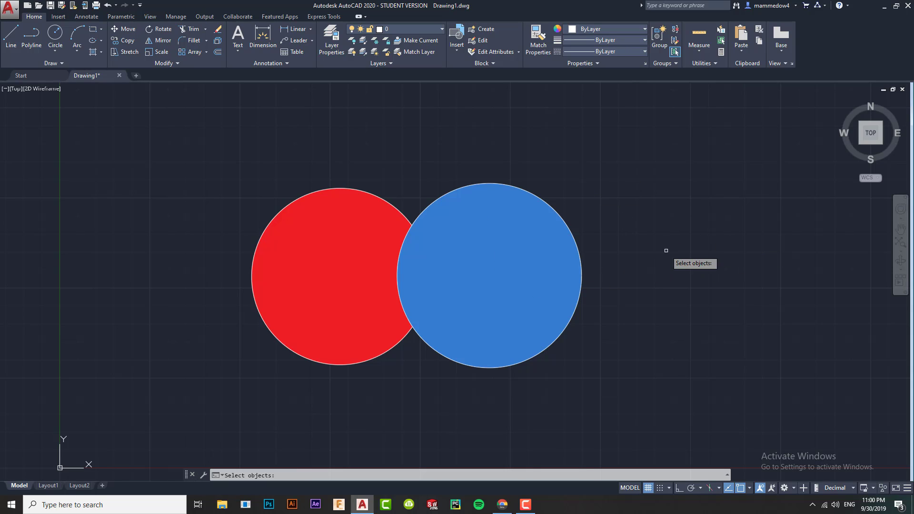
{"action": "key", "text": "Return"}
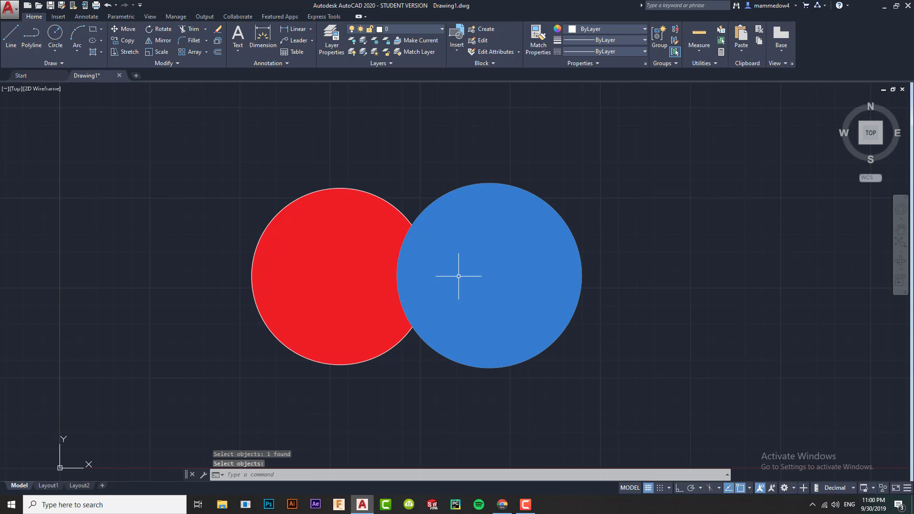
Bring the left circle's red hatch to the front so it overlaps the blue one.
{"action": "left_click", "coordinate": [162, 63]}
{"action": "left_click", "coordinate": [208, 87]}
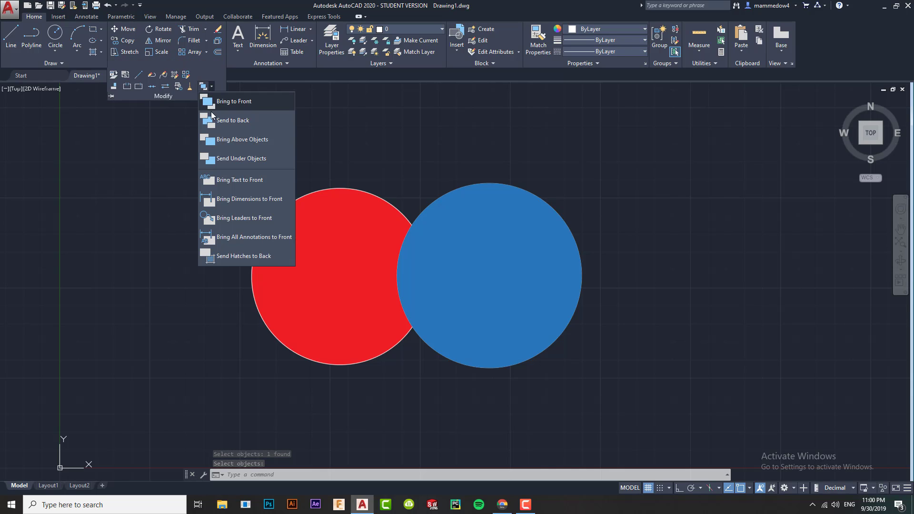
{"action": "left_click", "coordinate": [249, 106]}
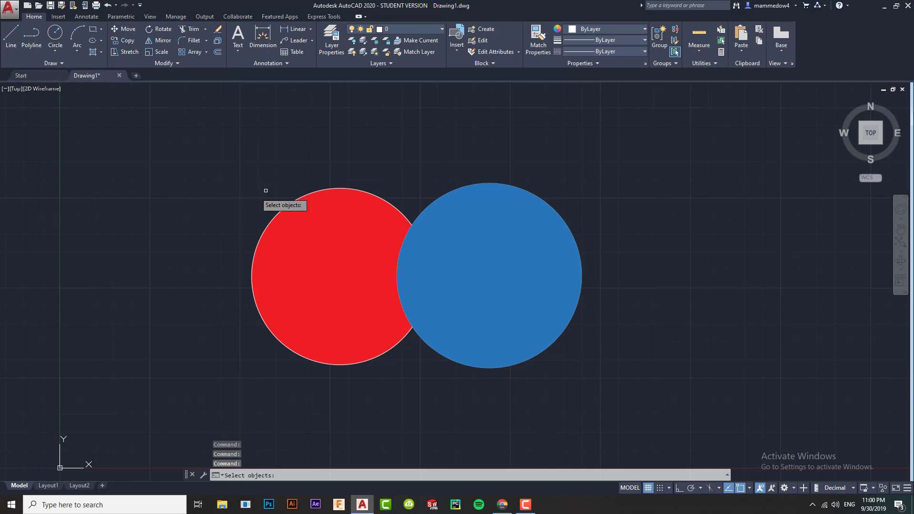
{"action": "left_click", "coordinate": [329, 244]}
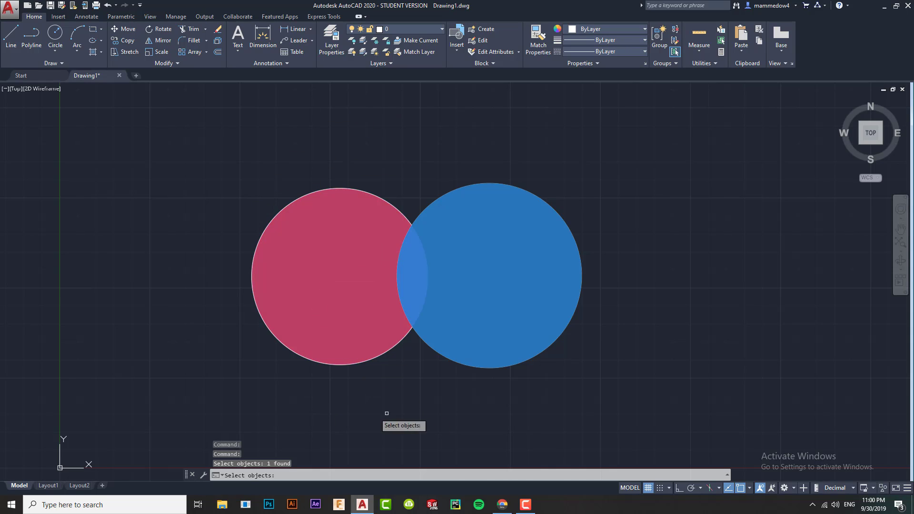
{"action": "key", "text": "Return"}
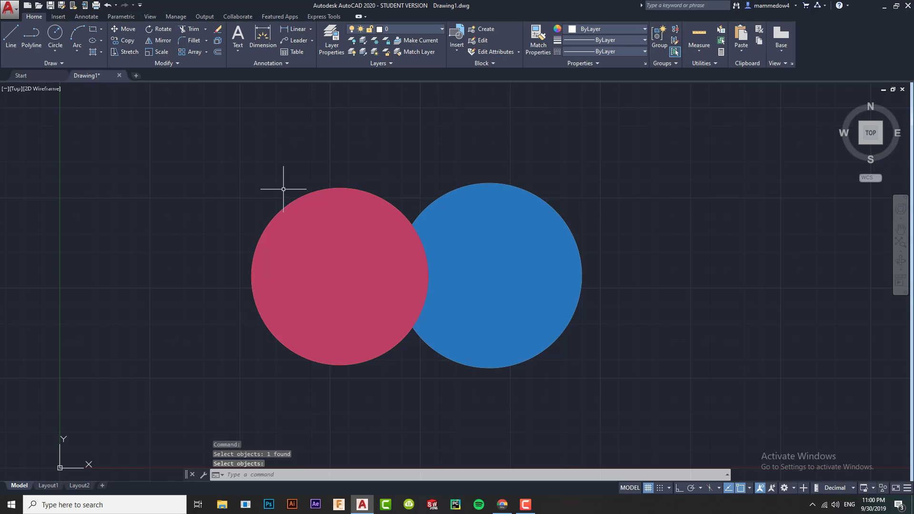
Send the left circle's red hatch to the back of the draw order.
{"action": "left_click", "coordinate": [164, 64]}
{"action": "left_click", "coordinate": [212, 87]}
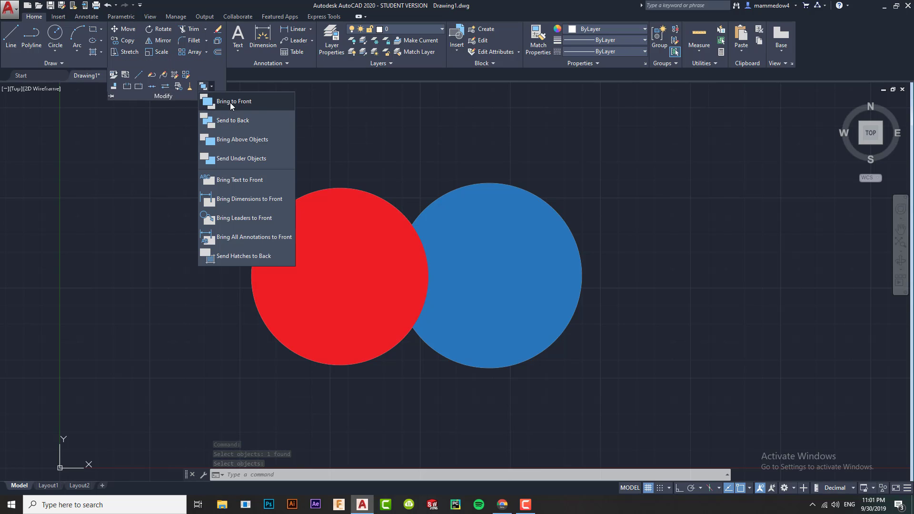
{"action": "left_click", "coordinate": [231, 124]}
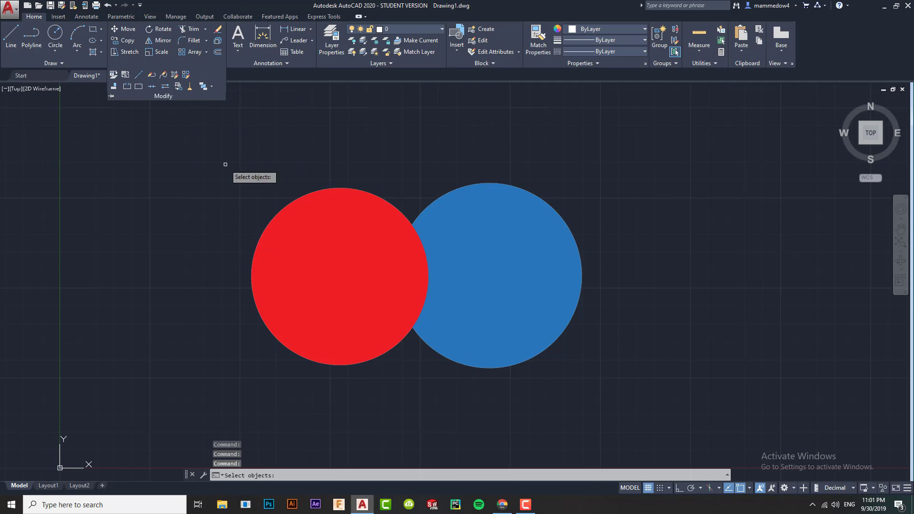
{"action": "left_click", "coordinate": [340, 249]}
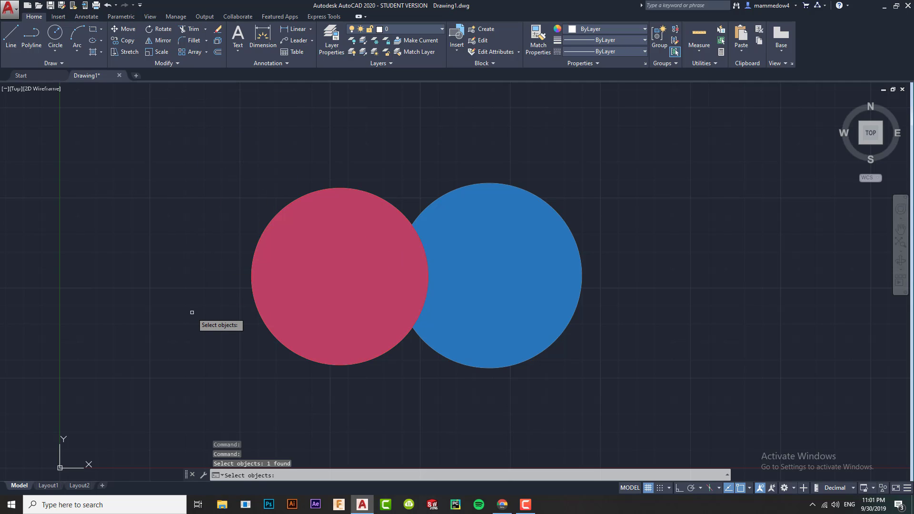
{"action": "key", "text": "Return"}
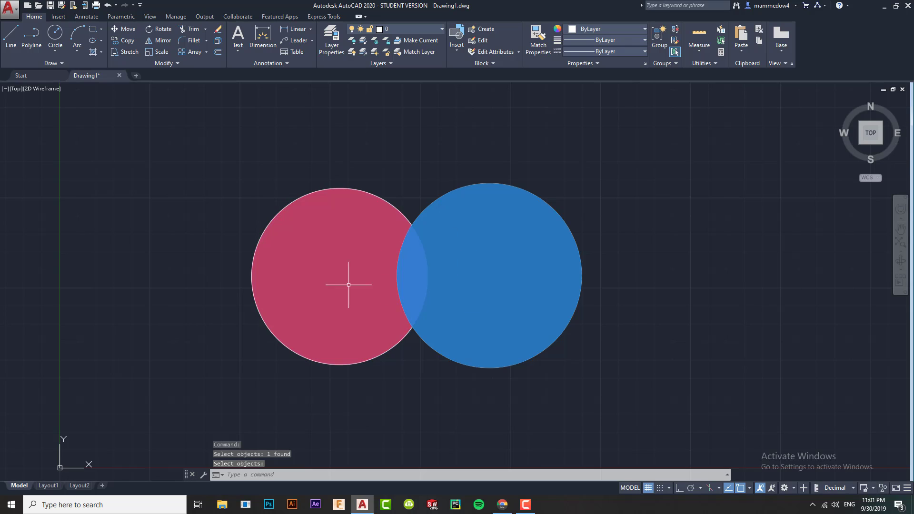
Bring the left circle's red hatch above the right circle's blue hatch, using the blue hatch as the reference object.
{"action": "left_click", "coordinate": [192, 64]}
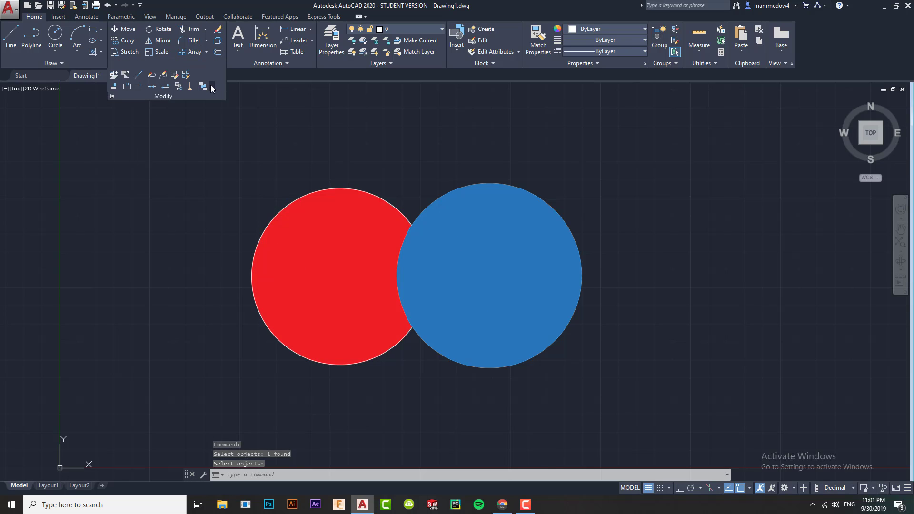
{"action": "left_click", "coordinate": [212, 87]}
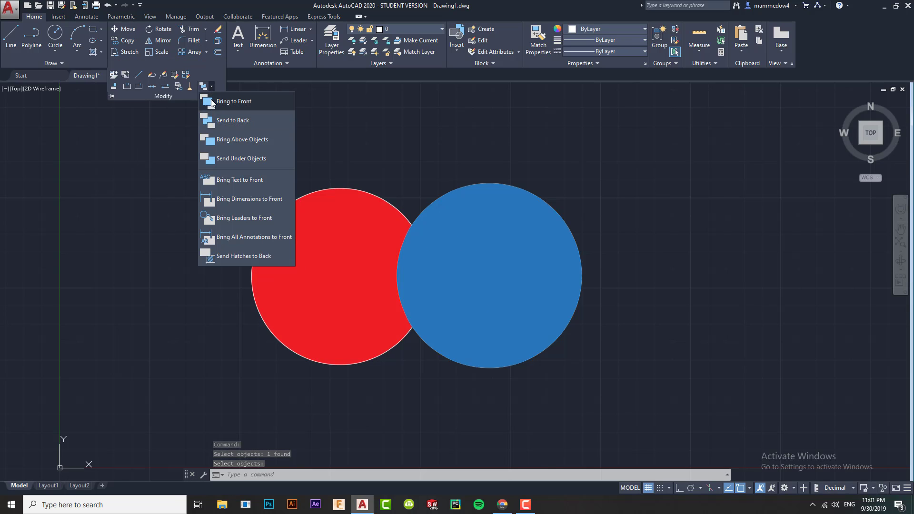
{"action": "left_click", "coordinate": [244, 140]}
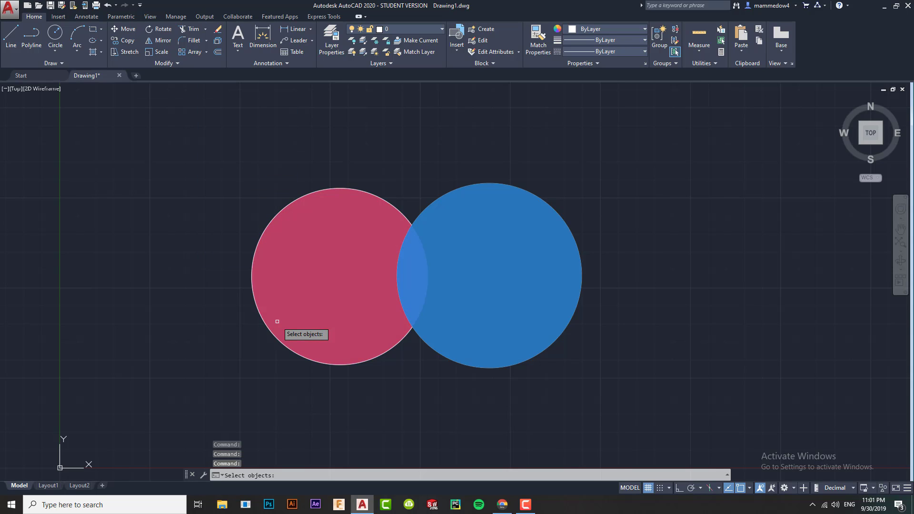
{"action": "left_click", "coordinate": [335, 237]}
{"action": "key", "text": "Return"}
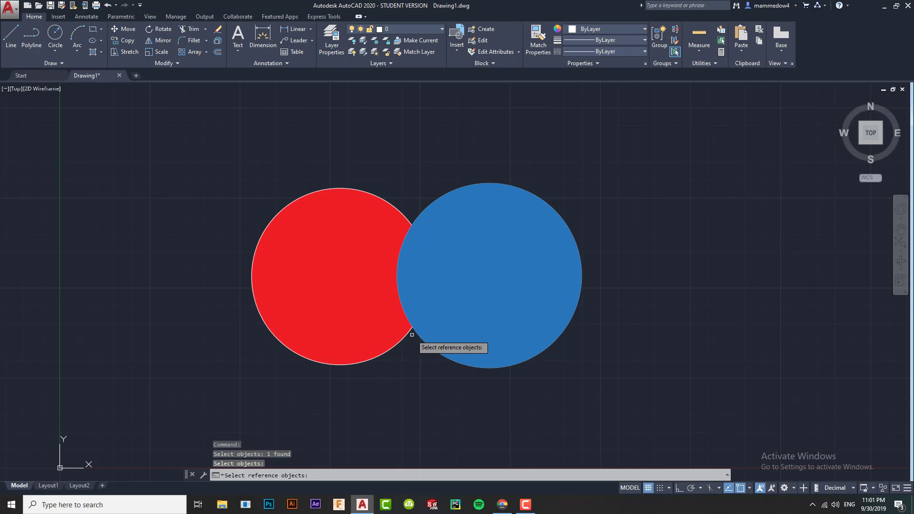
{"action": "left_click", "coordinate": [506, 237]}
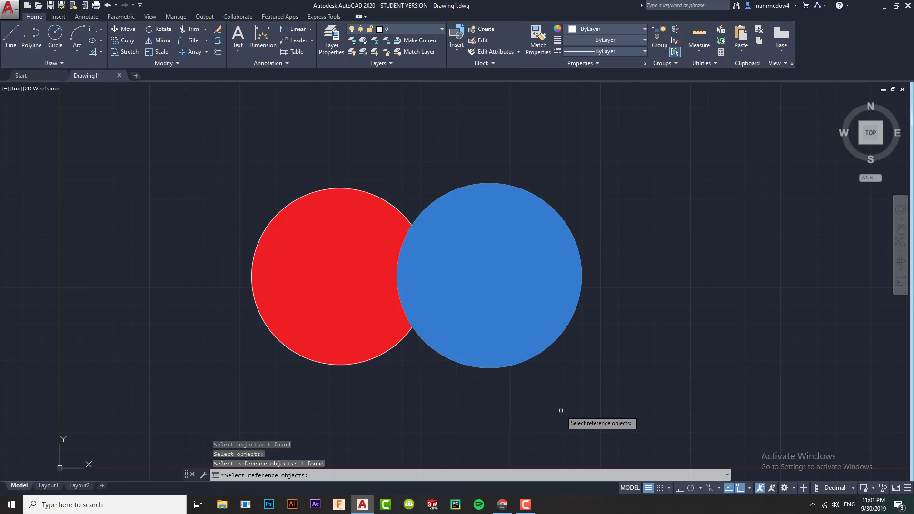
{"action": "key", "text": "Return"}
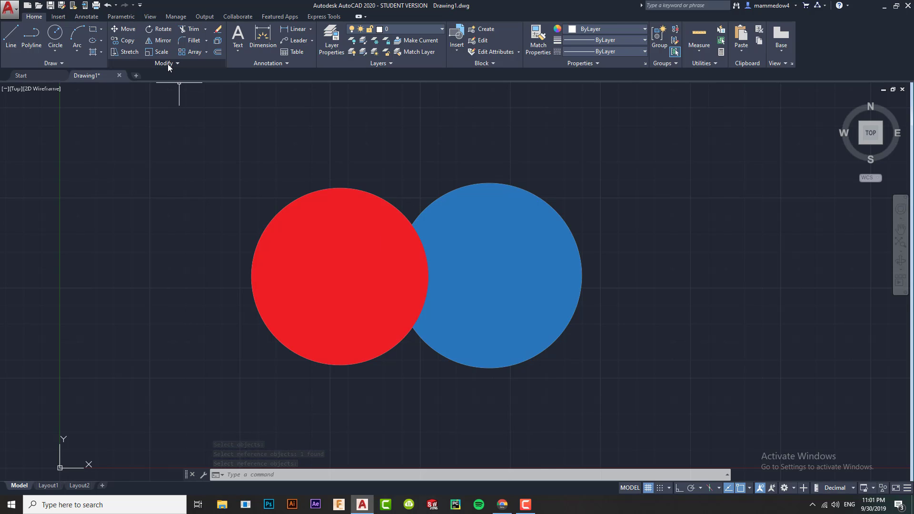
{"action": "left_click", "coordinate": [177, 63]}
{"action": "left_click", "coordinate": [211, 85]}
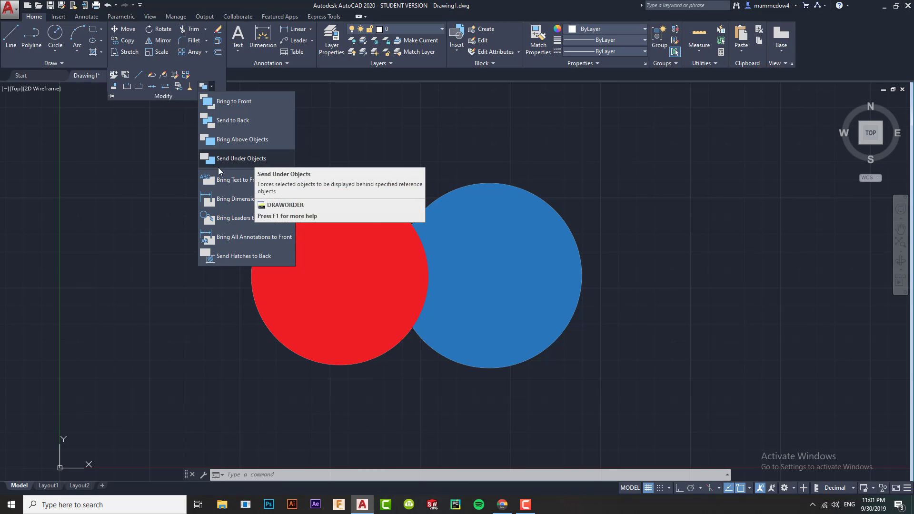
{"action": "left_click", "coordinate": [447, 128]}
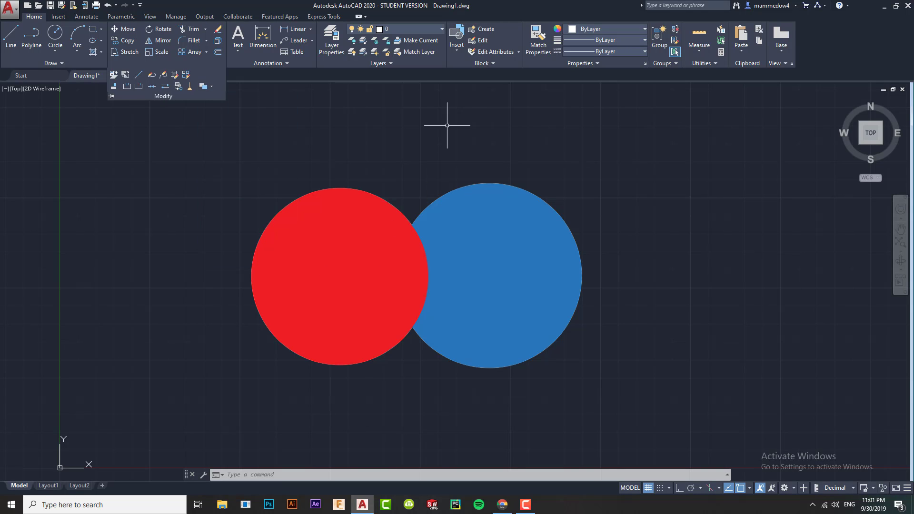
Draw a diagonal line across both circles, from below left of the red circle to above right of the blue one.
{"action": "type", "text": "l"}
{"action": "key", "text": "Return"}
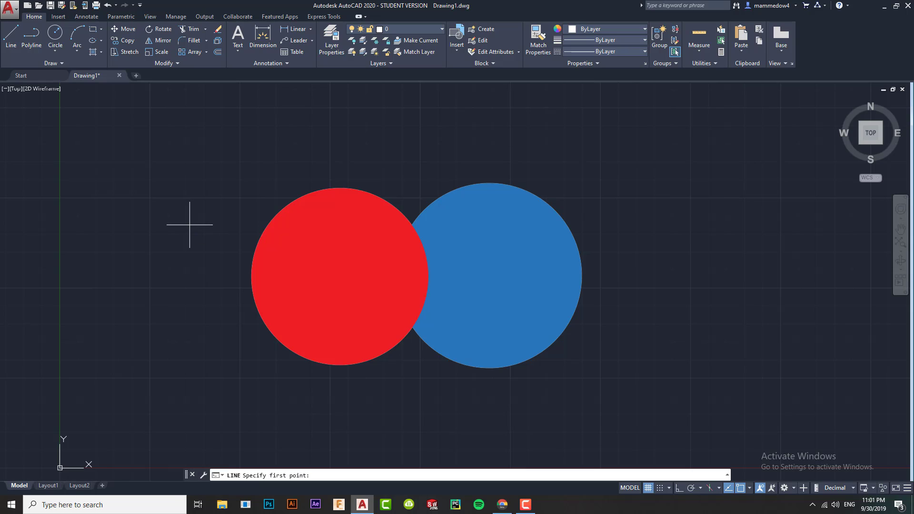
{"action": "left_click", "coordinate": [199, 355]}
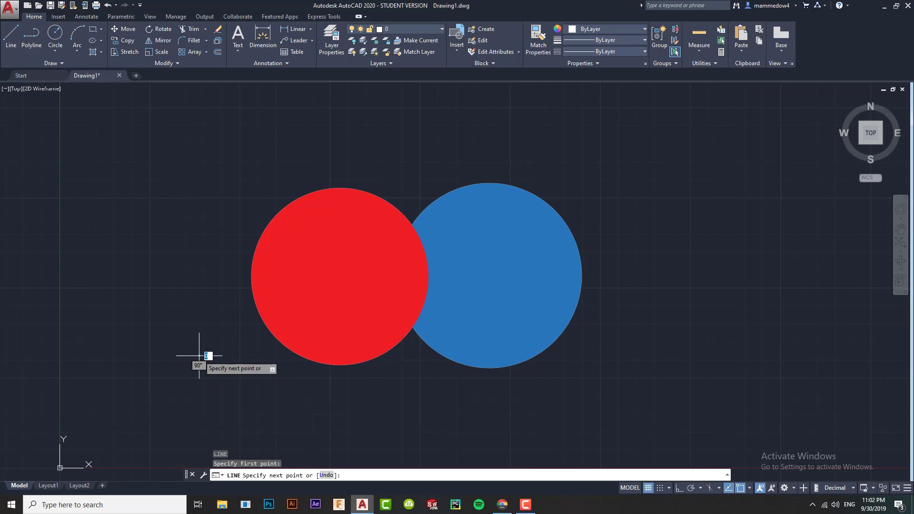
{"action": "left_click", "coordinate": [703, 207]}
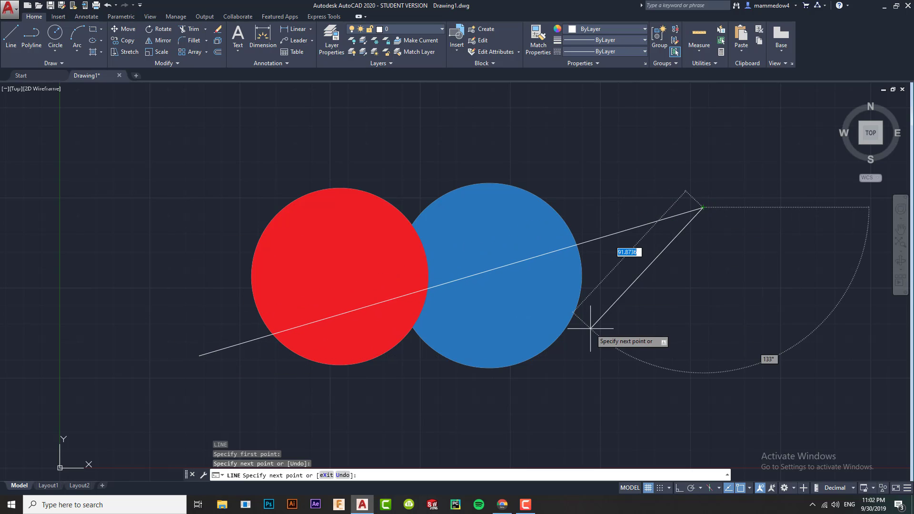
{"action": "key", "text": "Return"}
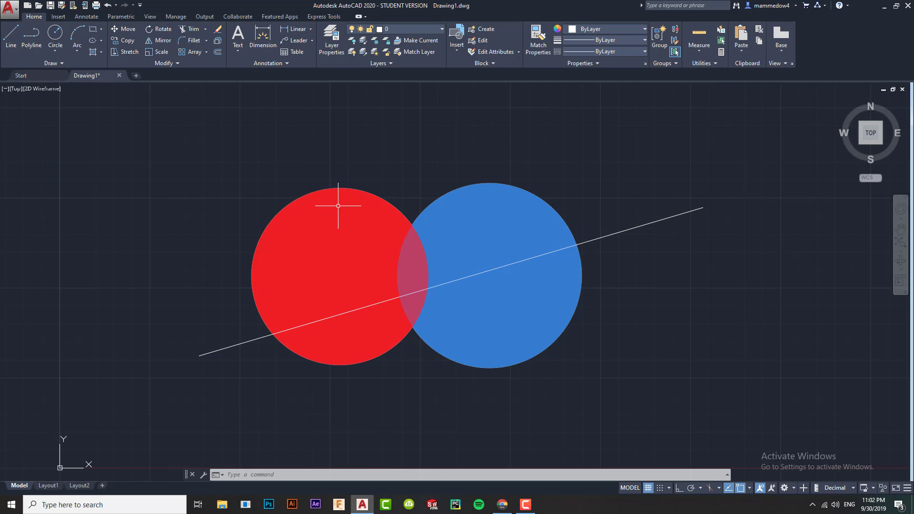
Send the diagonal line under the left circle's red hatch, using that hatch as the reference object.
{"action": "left_click", "coordinate": [167, 62]}
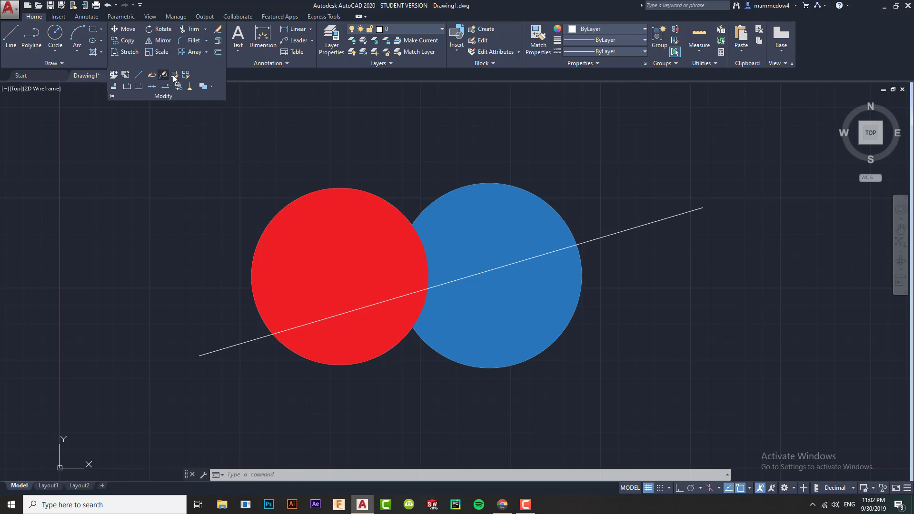
{"action": "left_click", "coordinate": [211, 86]}
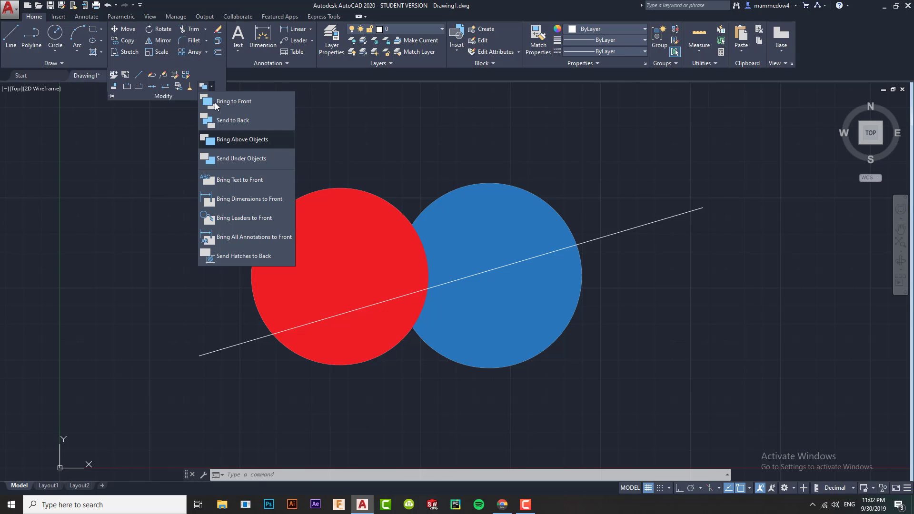
{"action": "left_click", "coordinate": [239, 159]}
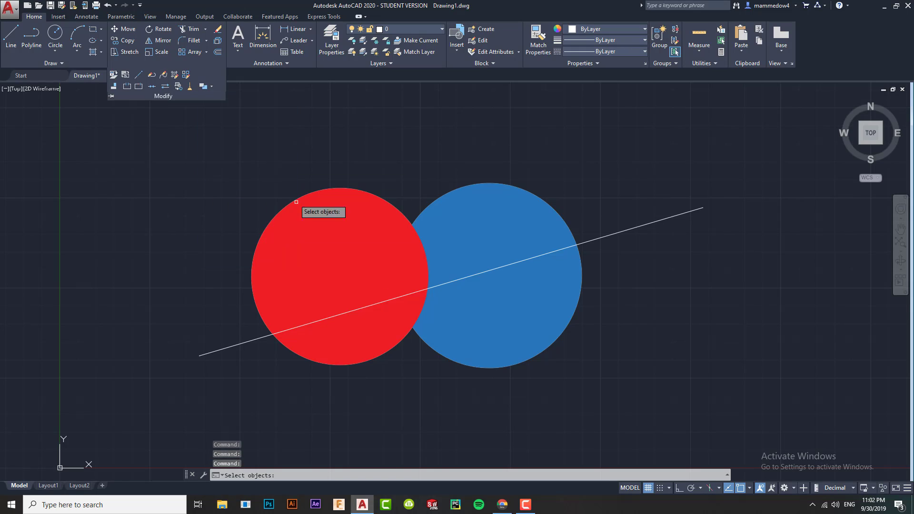
{"action": "left_click", "coordinate": [244, 342]}
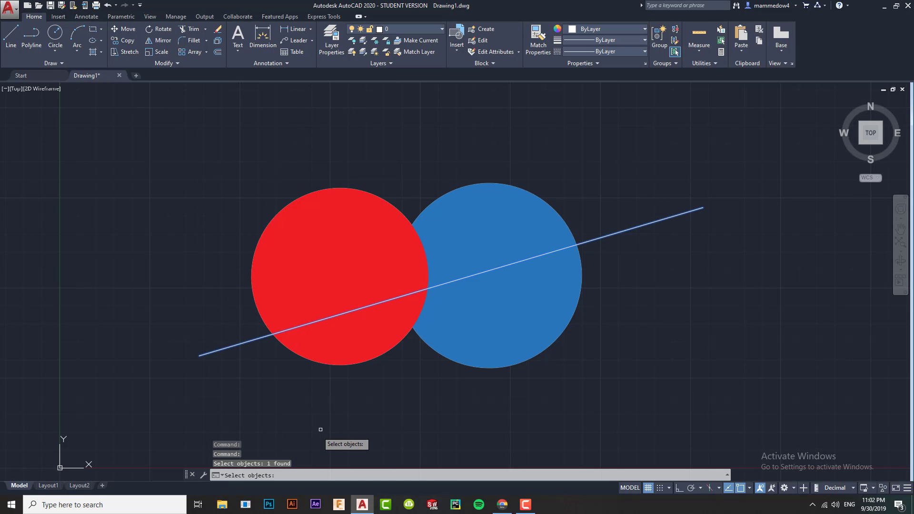
{"action": "key", "text": "Return"}
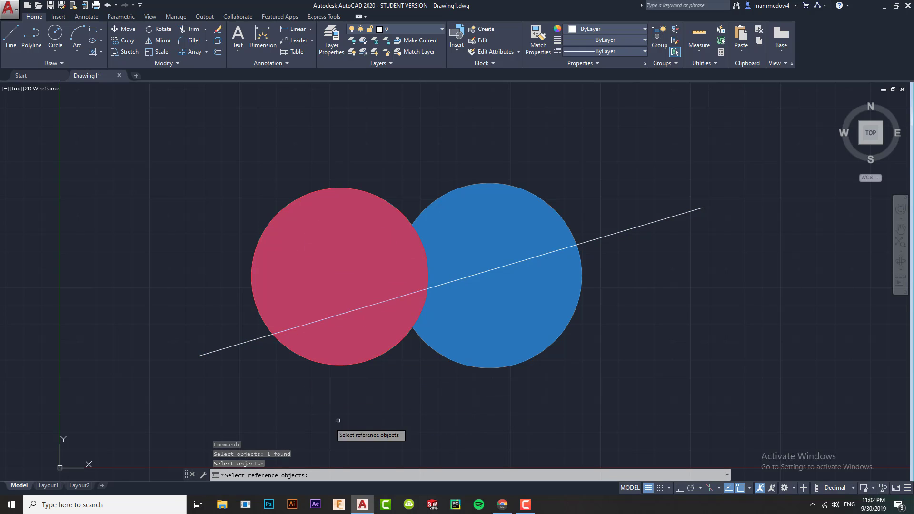
{"action": "left_click", "coordinate": [328, 240]}
{"action": "key", "text": "Return"}
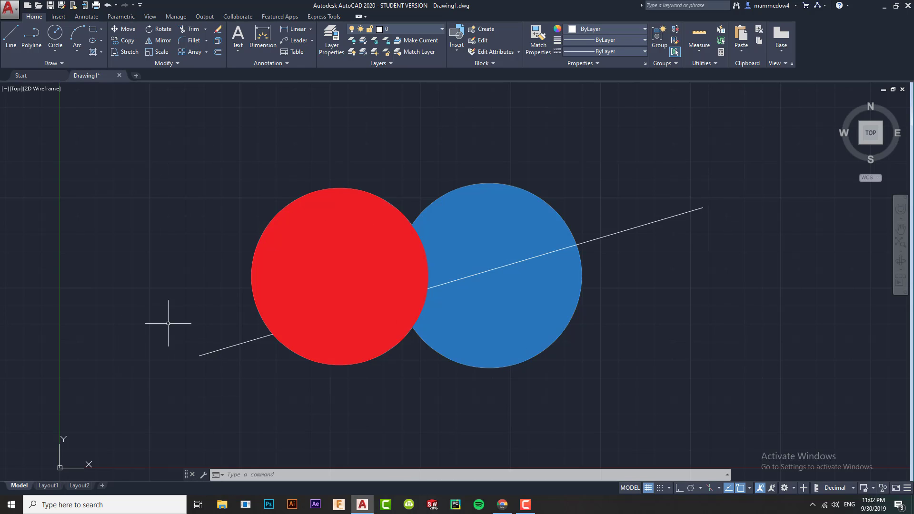
Delete the diagonal line that crosses the two circles.
{"action": "left_click", "coordinate": [667, 213]}
{"action": "key", "text": "Delete"}
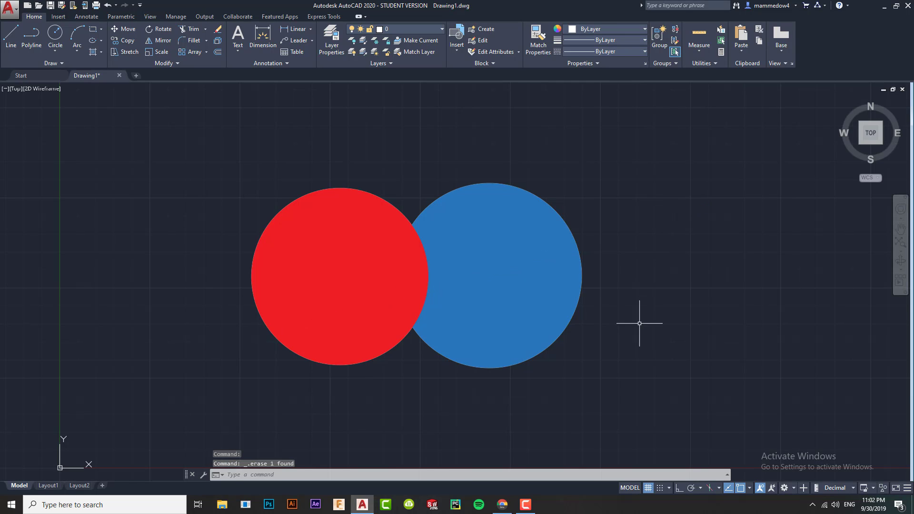
{"action": "left_click", "coordinate": [170, 65]}
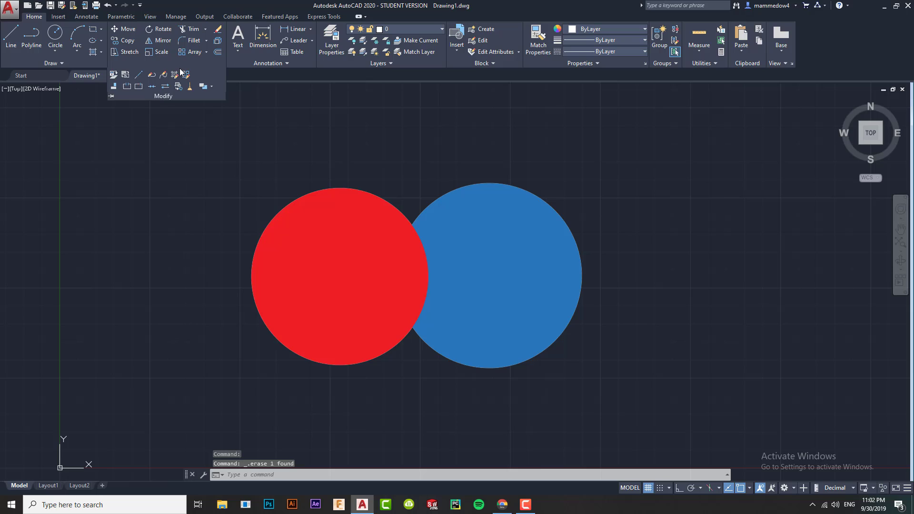
{"action": "left_click", "coordinate": [213, 87]}
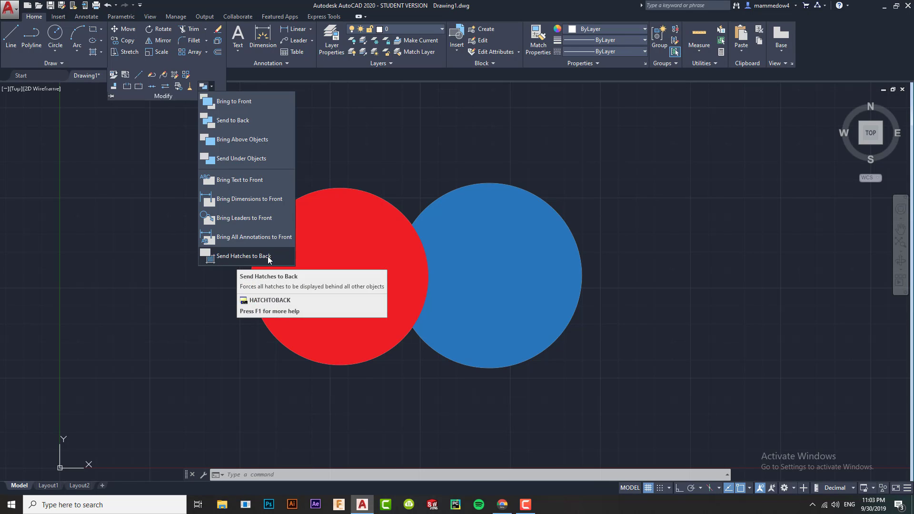
{"action": "left_click", "coordinate": [440, 164]}
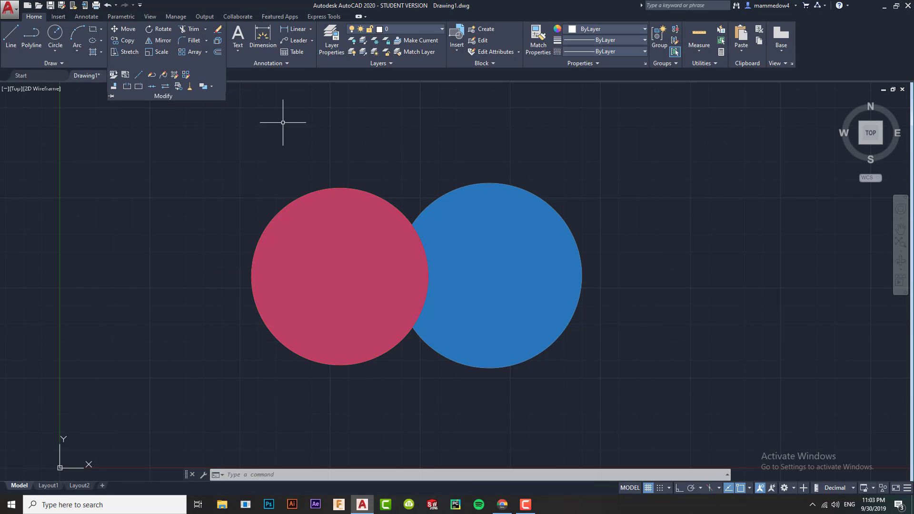
Draw a new line rising from the lower left of the red circle, across both circles, to the upper right of the blue one.
{"action": "type", "text": "l"}
{"action": "key", "text": "Return"}
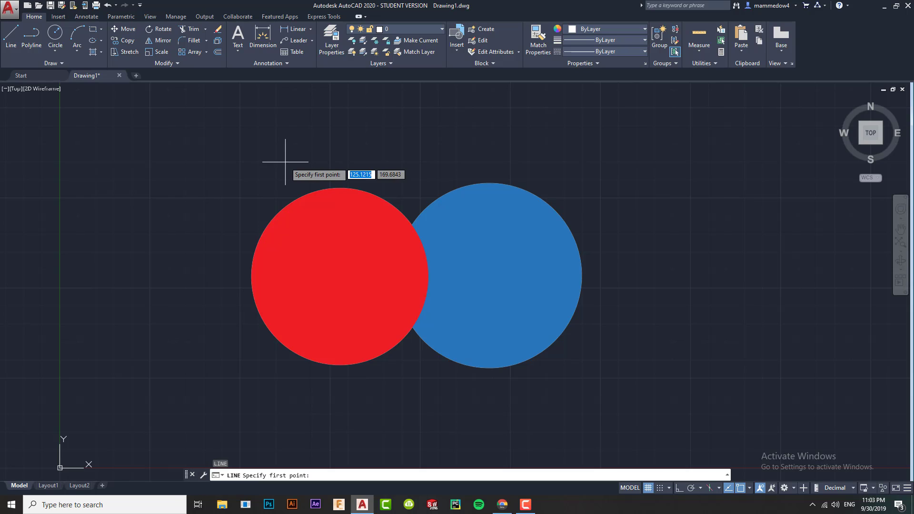
{"action": "left_click", "coordinate": [193, 340]}
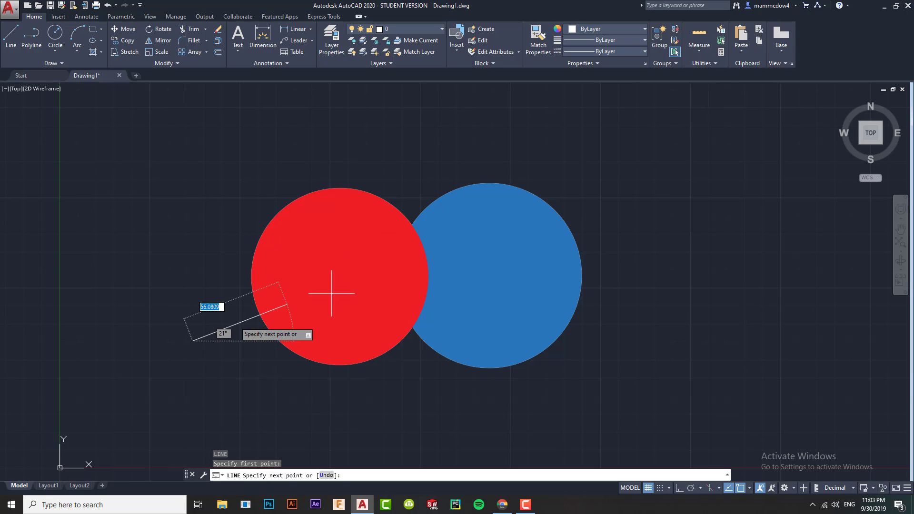
{"action": "left_click", "coordinate": [693, 214]}
{"action": "key", "text": "Return"}
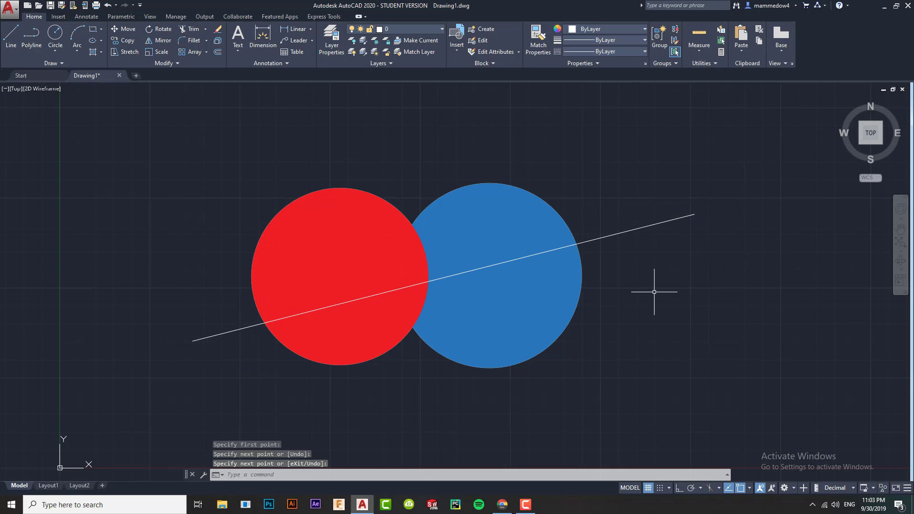
Send the diagonal line to the back of the draw order, behind both hatches.
{"action": "left_click", "coordinate": [572, 242]}
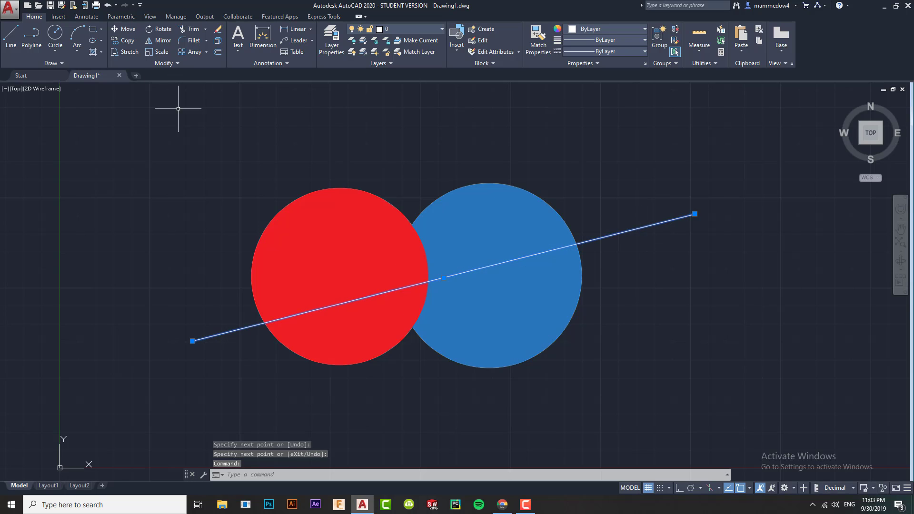
{"action": "key", "text": "Escape"}
{"action": "left_click", "coordinate": [165, 62]}
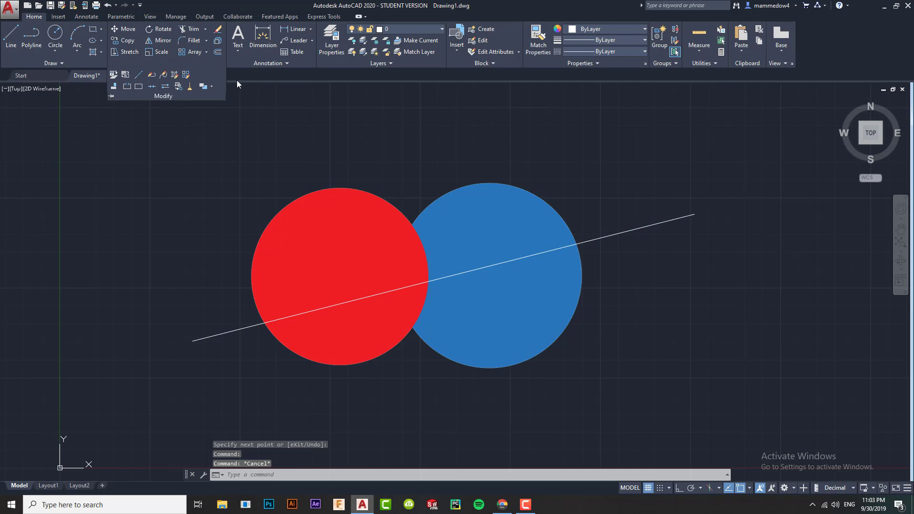
{"action": "left_click", "coordinate": [213, 86]}
{"action": "left_click", "coordinate": [246, 125]}
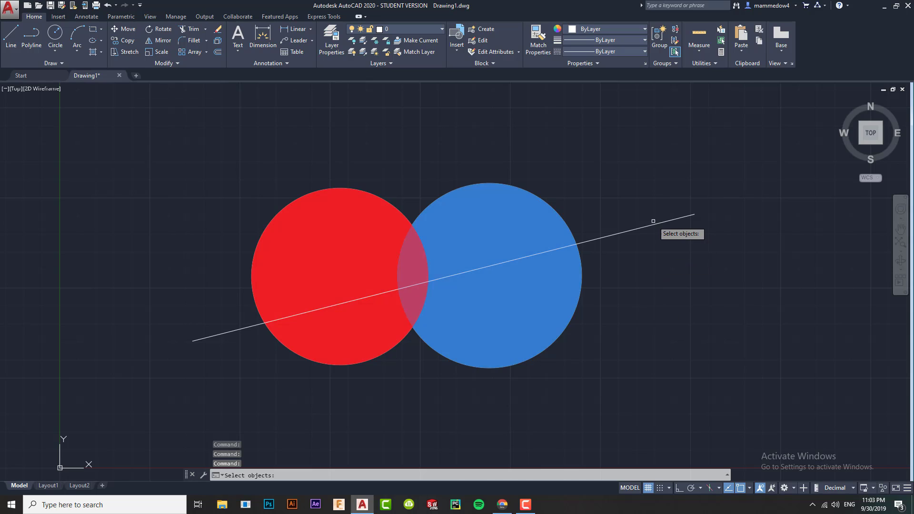
{"action": "left_click", "coordinate": [653, 224]}
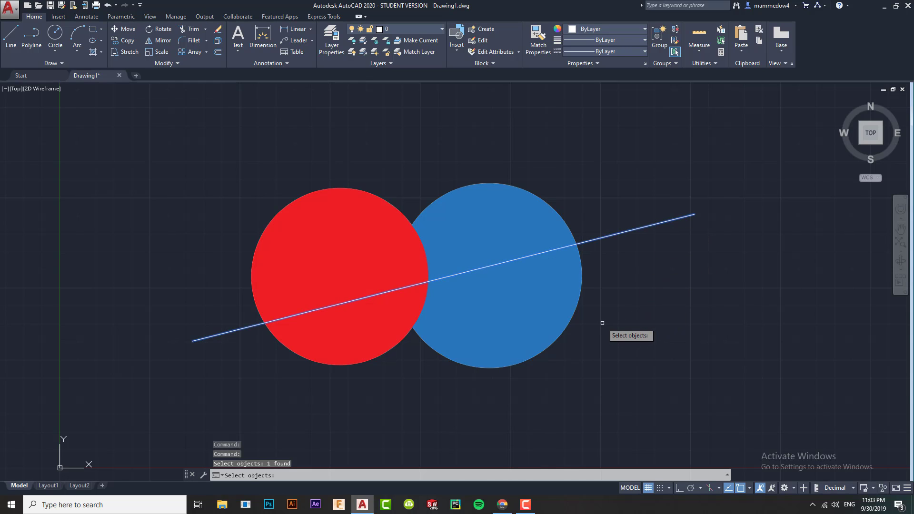
{"action": "key", "text": "Return"}
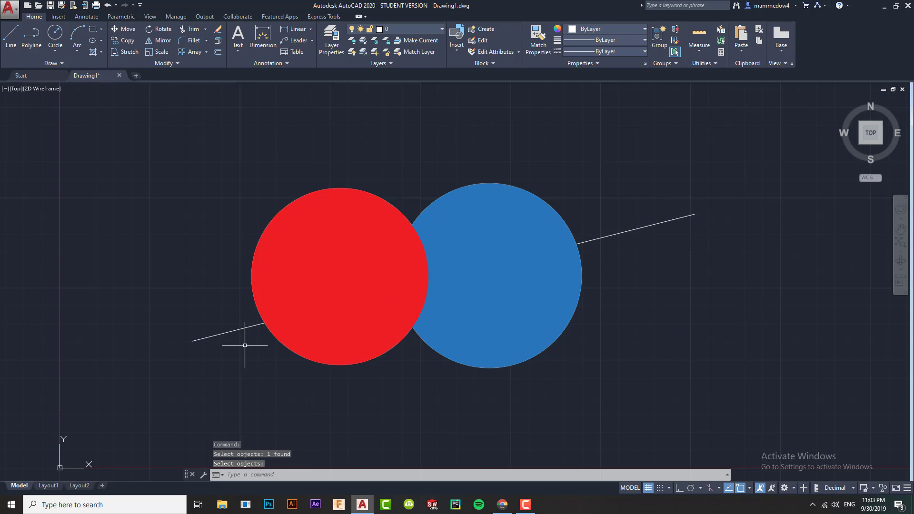
Send all hatches to the back of the draw order, behind the line and the circle outlines.
{"action": "left_click", "coordinate": [163, 63]}
{"action": "left_click", "coordinate": [212, 86]}
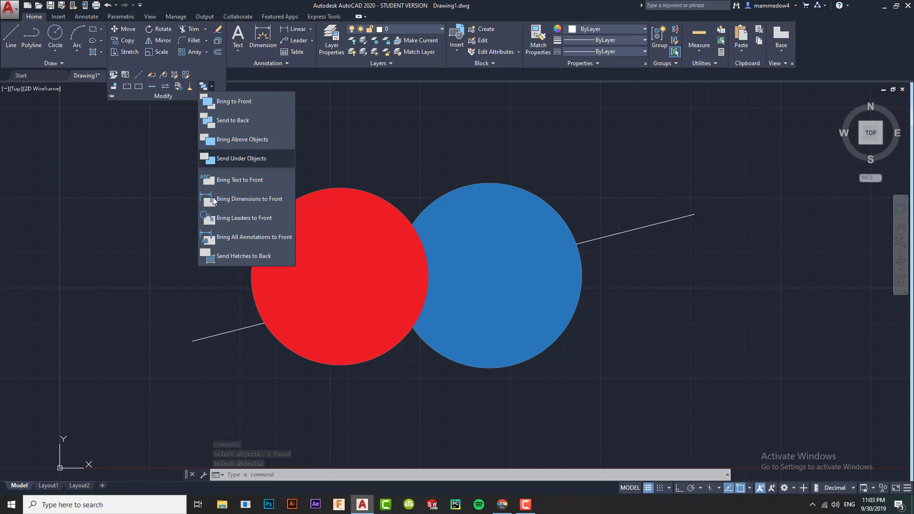
{"action": "left_click", "coordinate": [243, 256]}
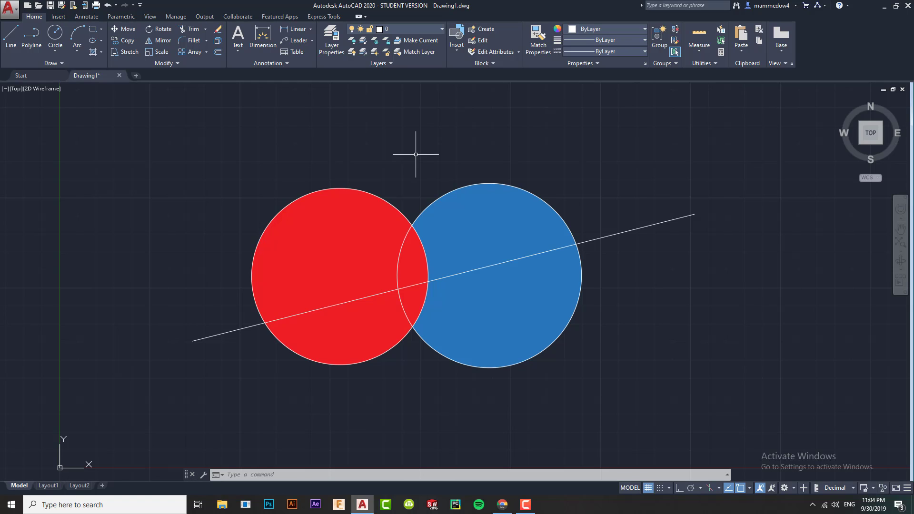
Undo and redo the Send Hatches to Back command to compare the drawing with and without it.
{"action": "key", "text": "ctrl+z"}
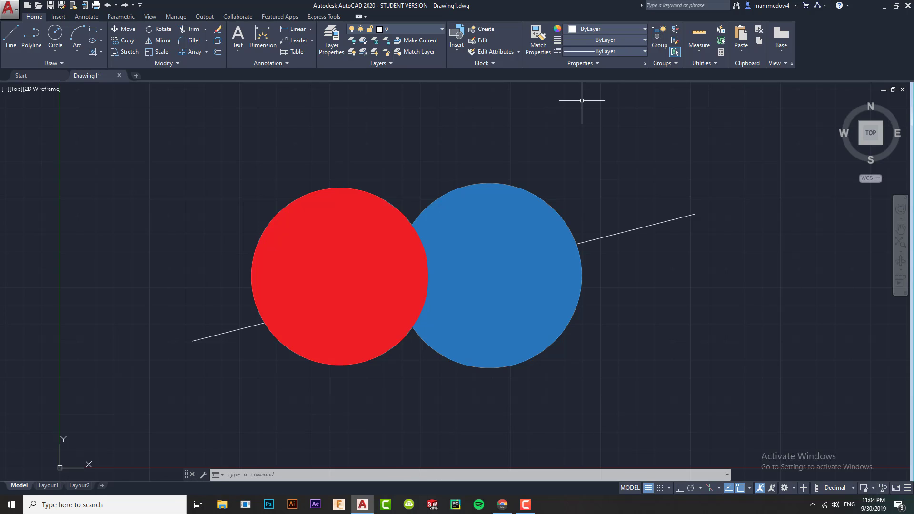
{"action": "key", "text": "ctrl+y"}
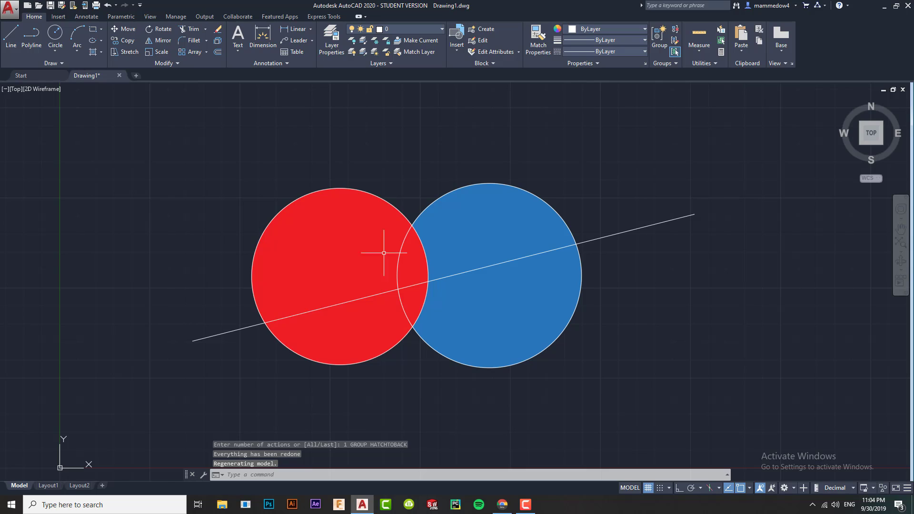
{"action": "left_click", "coordinate": [194, 63]}
{"action": "left_click", "coordinate": [211, 87]}
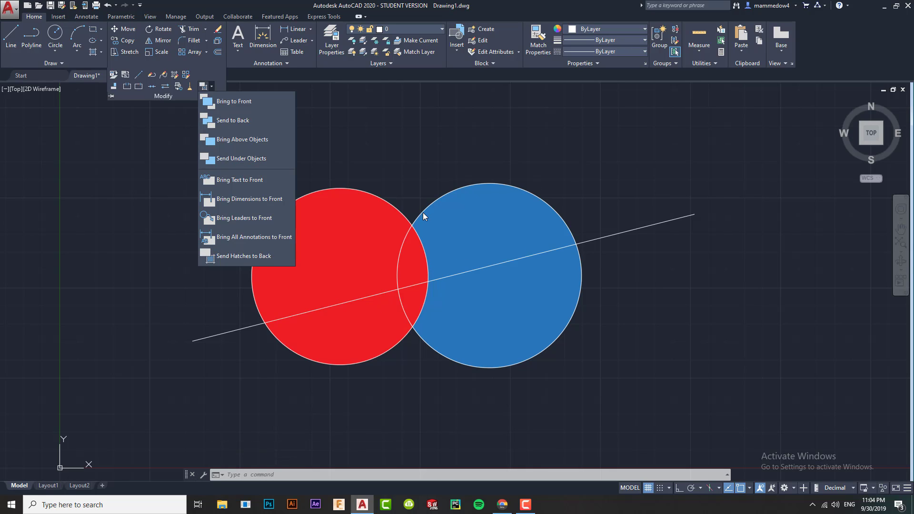
{"action": "left_click", "coordinate": [549, 142]}
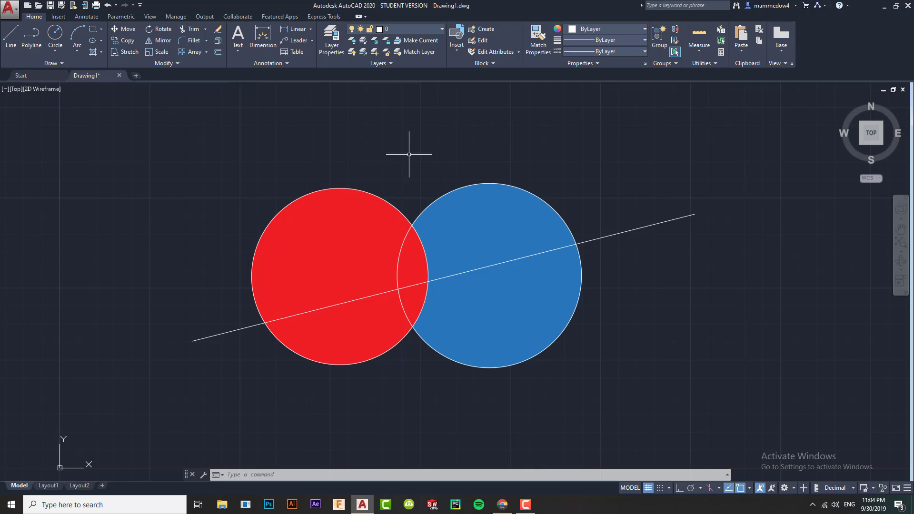
Erase both hatched circles and the diagonal line together.
{"action": "left_click", "coordinate": [171, 134]}
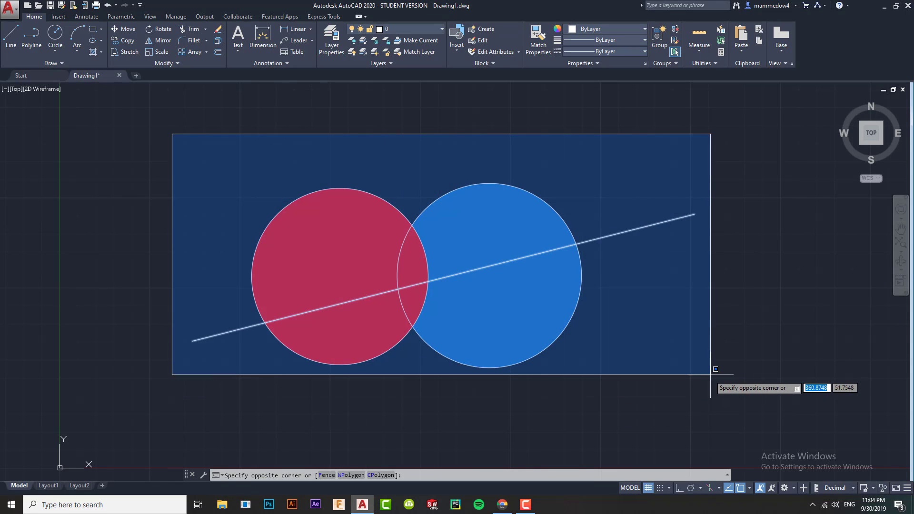
{"action": "left_click", "coordinate": [709, 373]}
{"action": "key", "text": "Delete"}
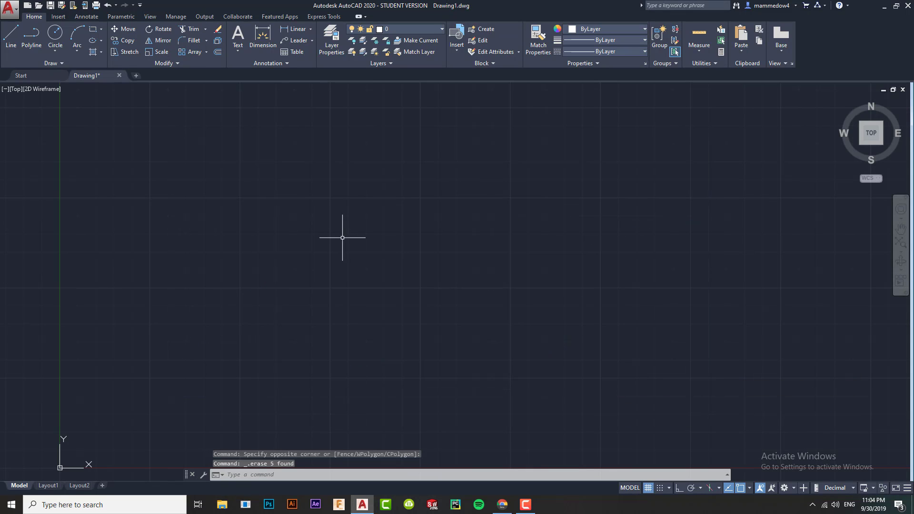
Draw an open zigzag polyline of four segments, rising and falling twice across the empty drawing area.
{"action": "left_click", "coordinate": [169, 64]}
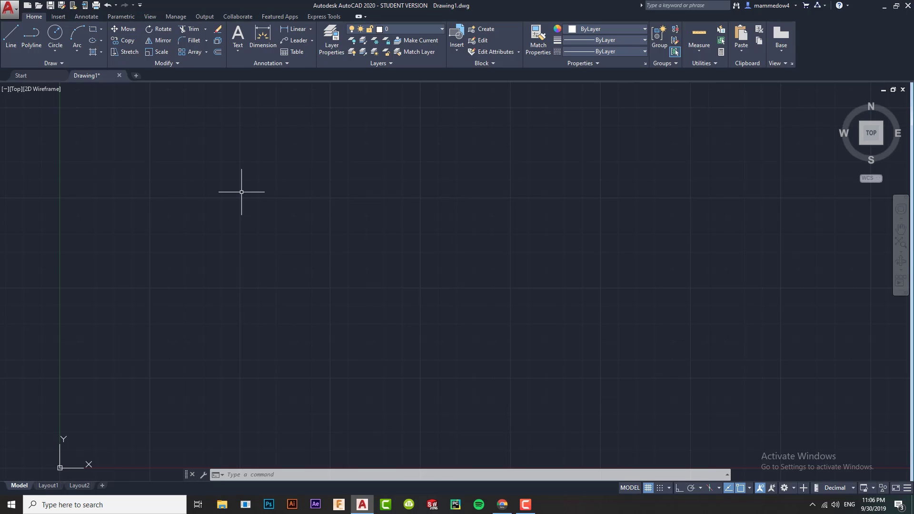
{"action": "left_click", "coordinate": [32, 38]}
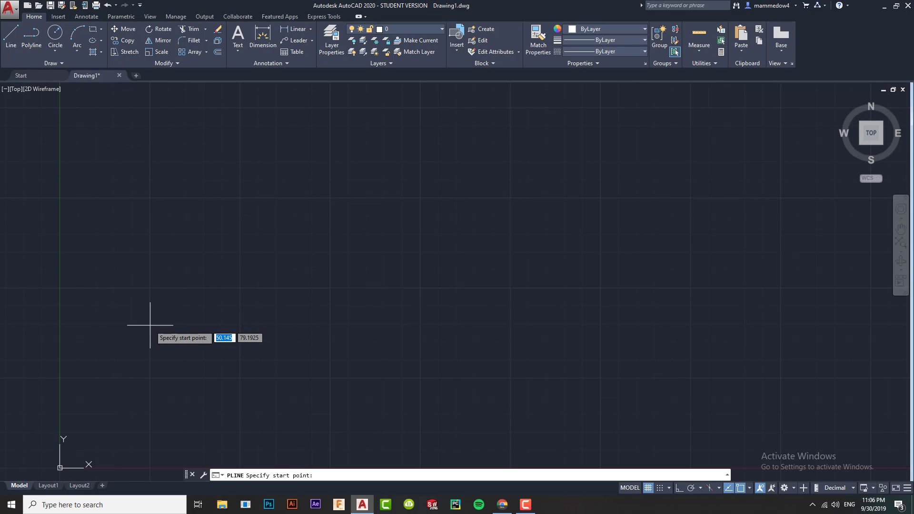
{"action": "left_click", "coordinate": [131, 353]}
{"action": "left_click", "coordinate": [246, 142]}
{"action": "left_click", "coordinate": [331, 407]}
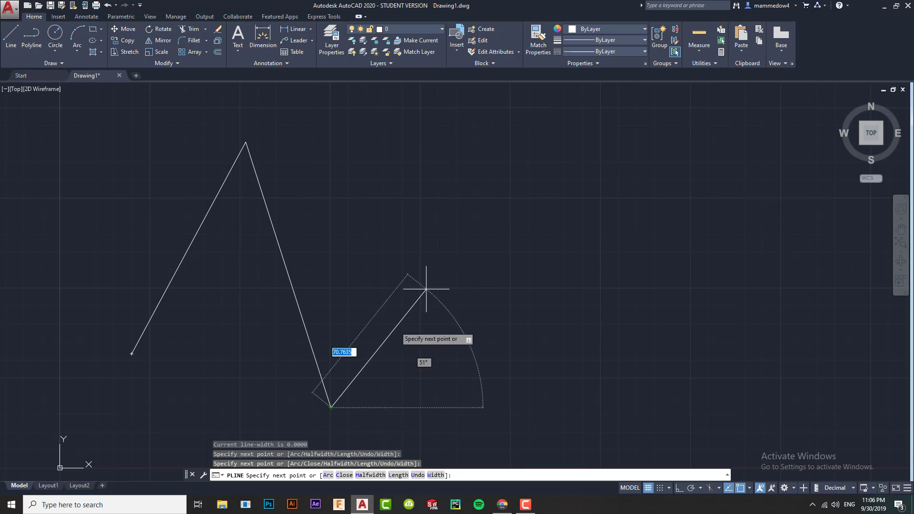
{"action": "left_click", "coordinate": [533, 144]}
{"action": "left_click", "coordinate": [711, 389]}
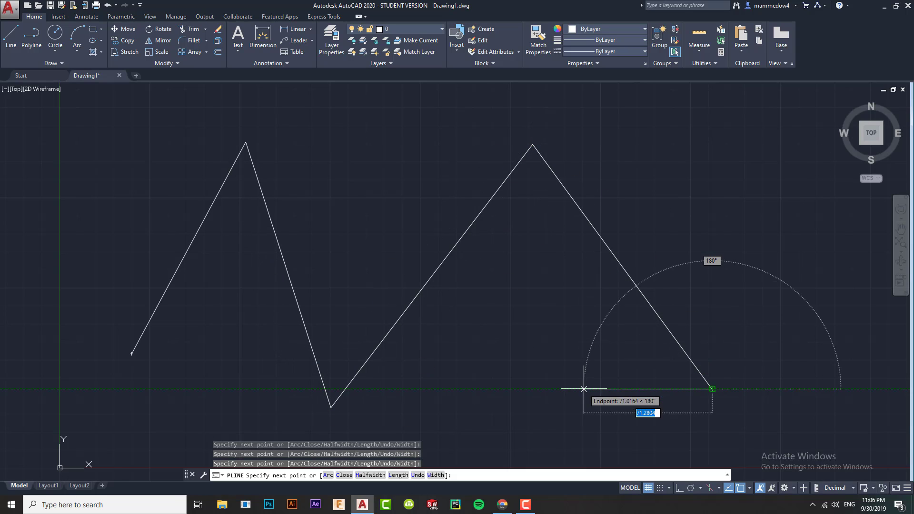
{"action": "key", "text": "Return"}
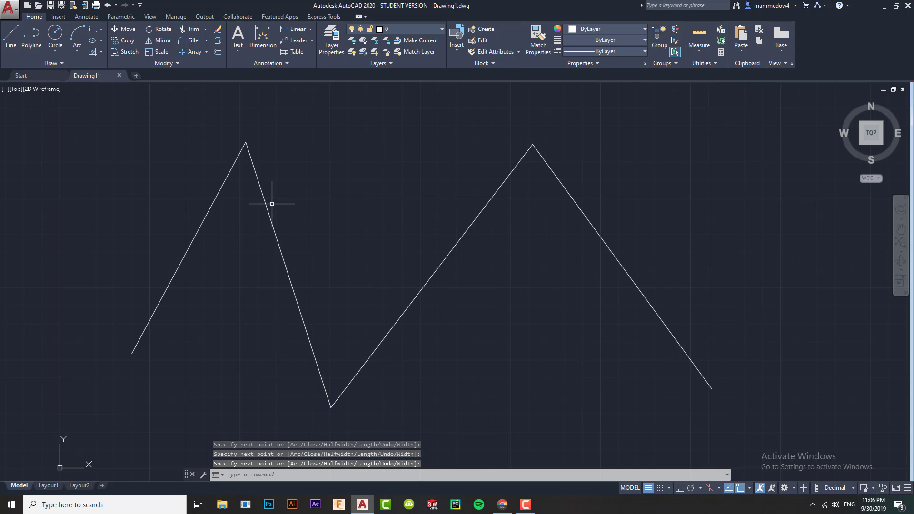
Close the zigzag polyline with Edit Polyline and open it again.
{"action": "left_click", "coordinate": [174, 66]}
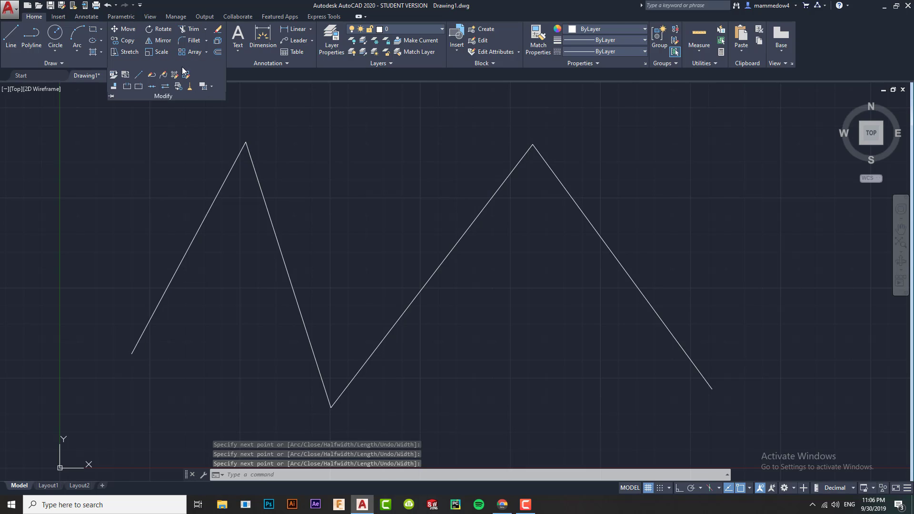
{"action": "left_click", "coordinate": [151, 75]}
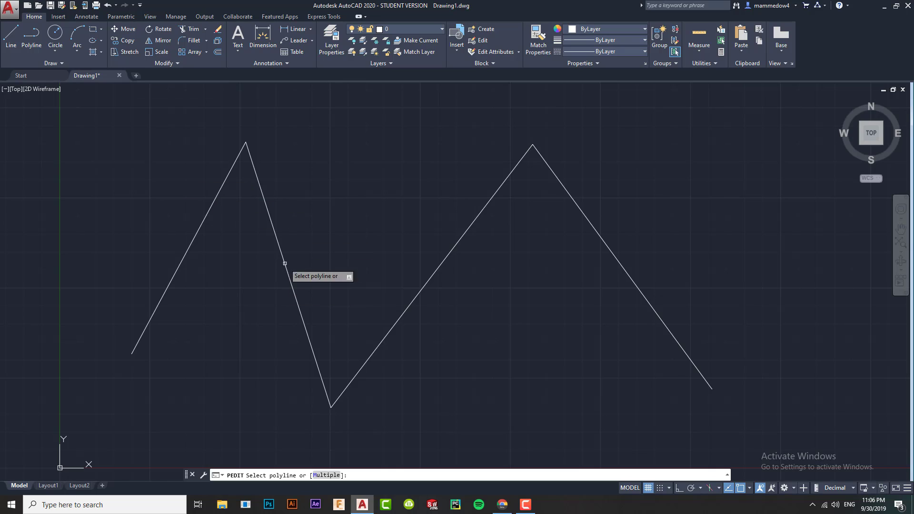
{"action": "left_click", "coordinate": [261, 184]}
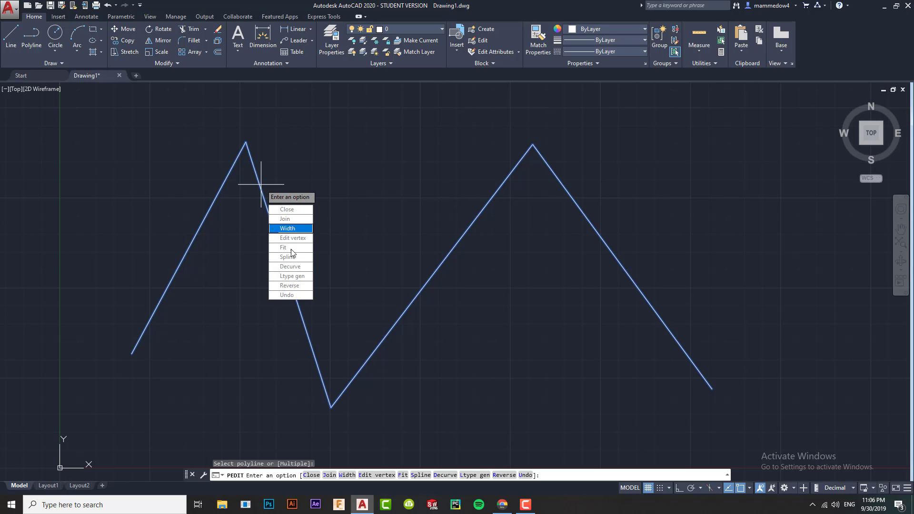
{"action": "left_click", "coordinate": [288, 210]}
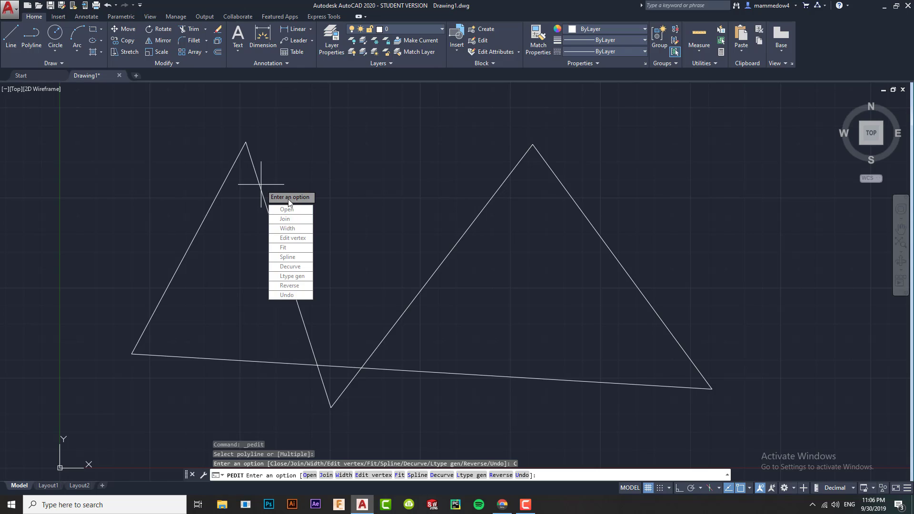
{"action": "left_click", "coordinate": [291, 211]}
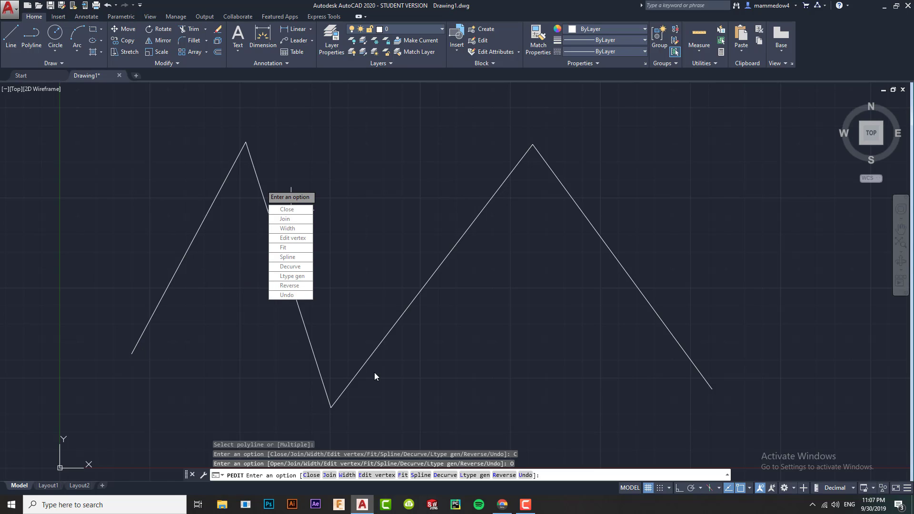
Reverse the polyline's direction within Edit Polyline, start vertex editing and cancel out of the command.
{"action": "left_click", "coordinate": [290, 285]}
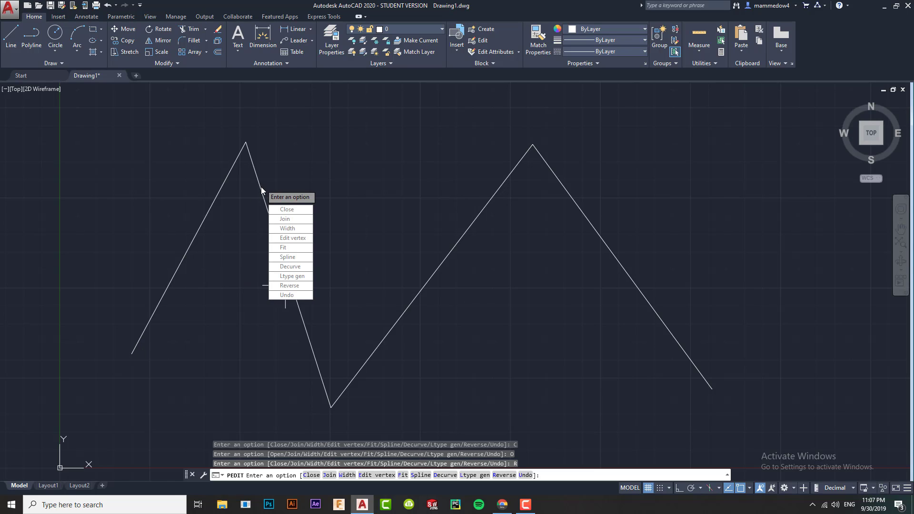
{"action": "left_click", "coordinate": [298, 238]}
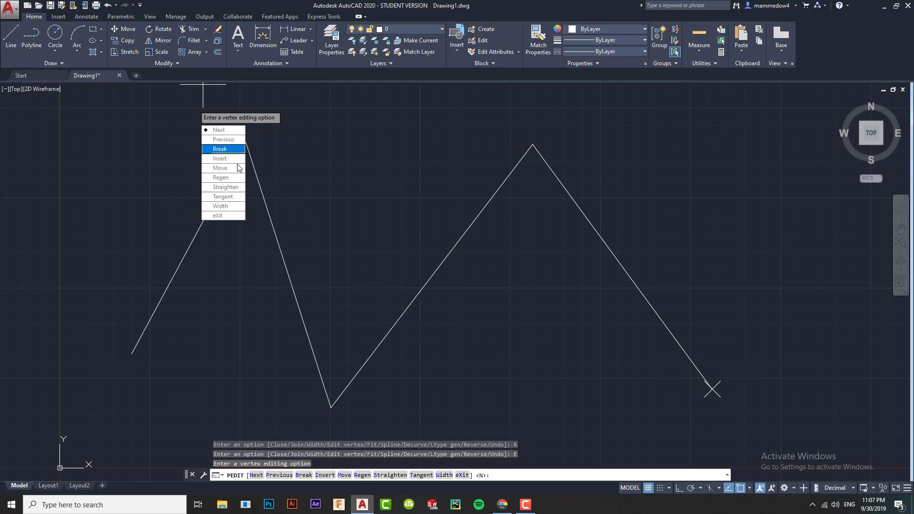
{"action": "key", "text": "Escape"}
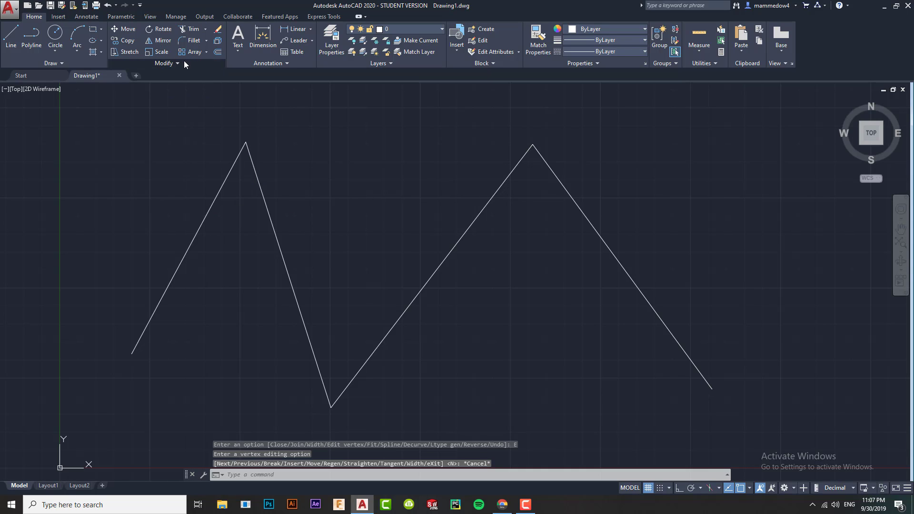
Reverse the zigzag polyline's direction with the separate Reverse command.
{"action": "left_click", "coordinate": [183, 62]}
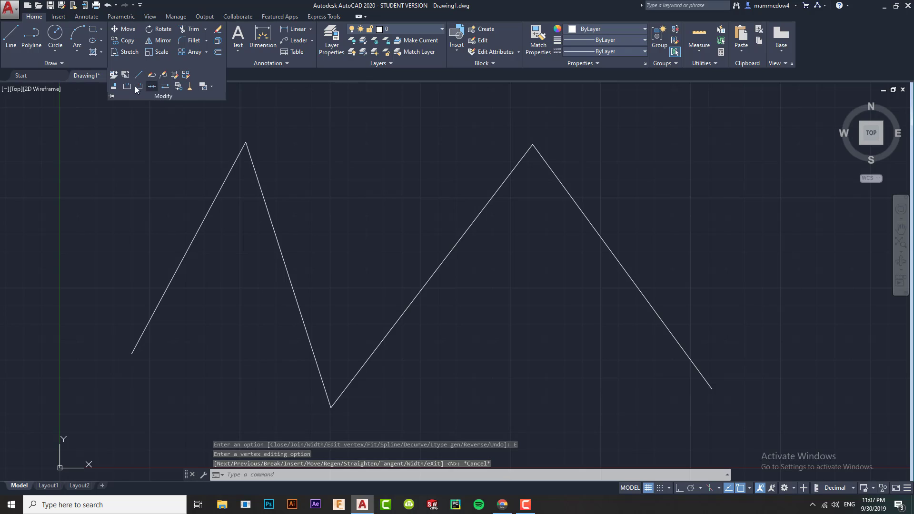
{"action": "left_click", "coordinate": [166, 88]}
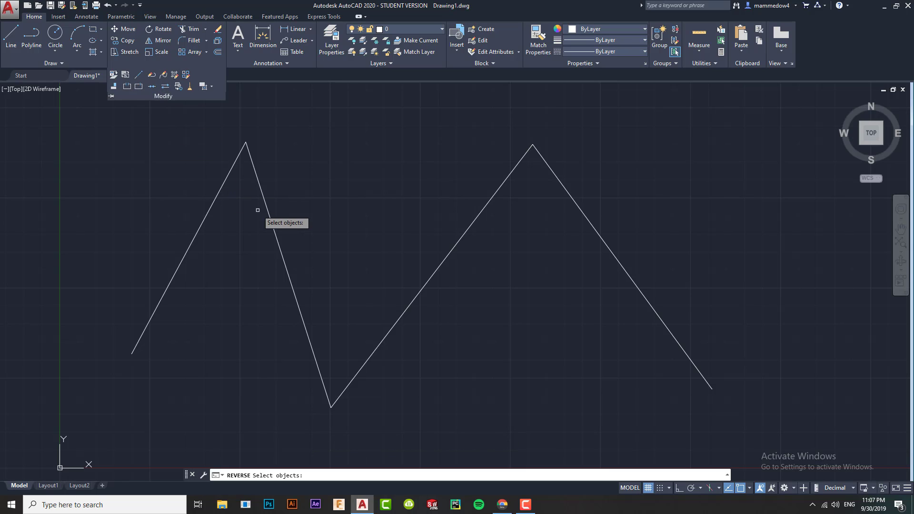
{"action": "left_click", "coordinate": [270, 212]}
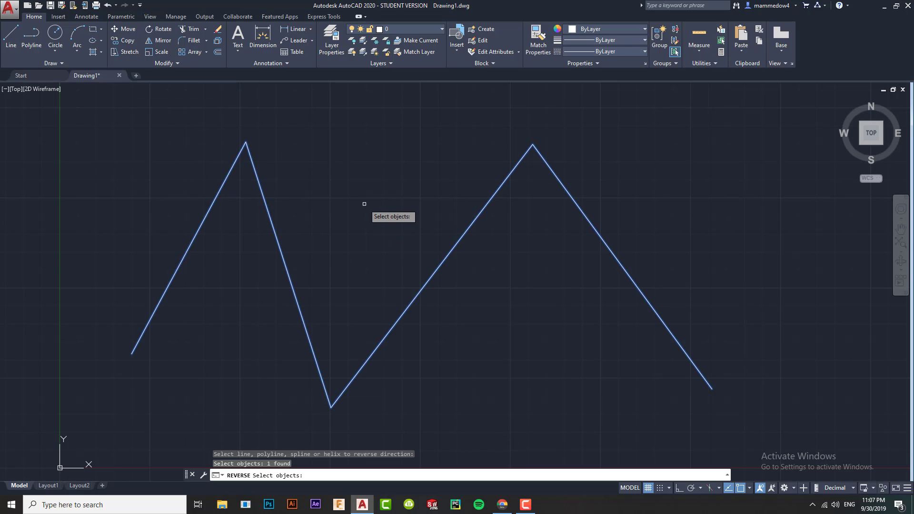
{"action": "key", "text": "Return"}
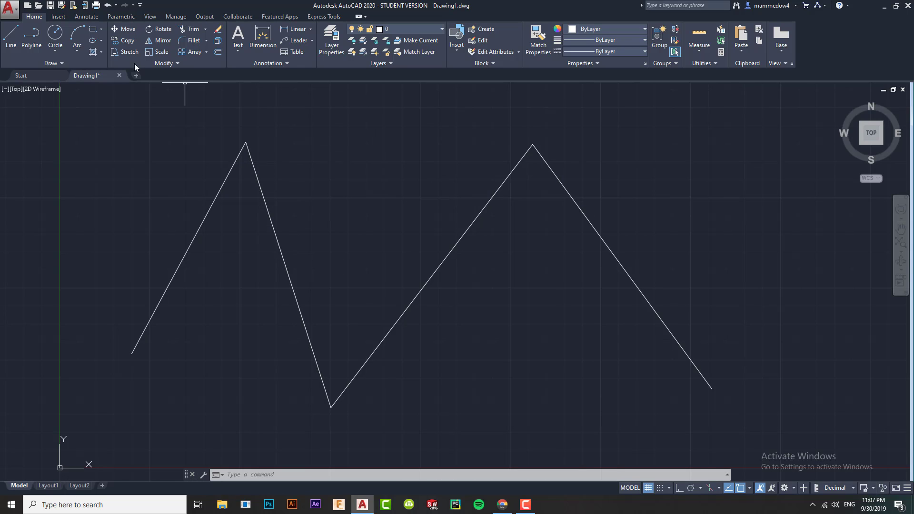
{"action": "left_click", "coordinate": [160, 64]}
{"action": "double_click", "coordinate": [258, 181]}
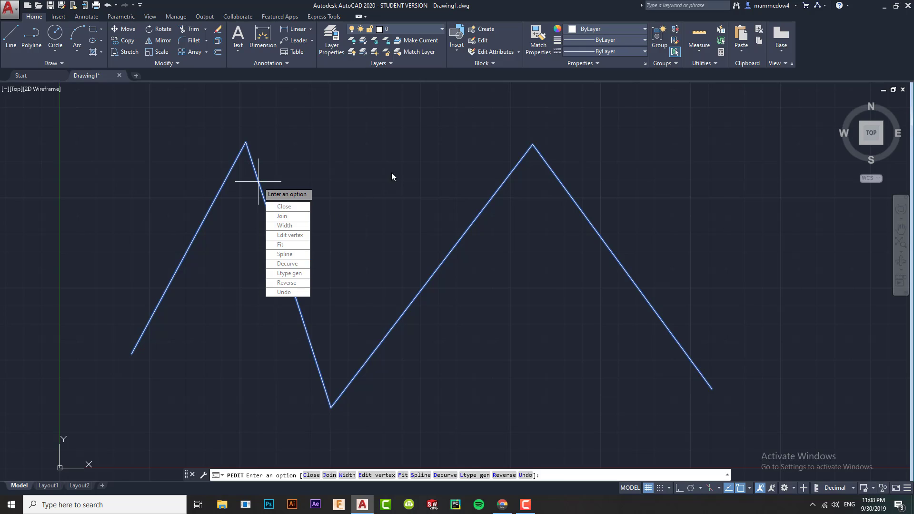
{"action": "key", "text": "Escape"}
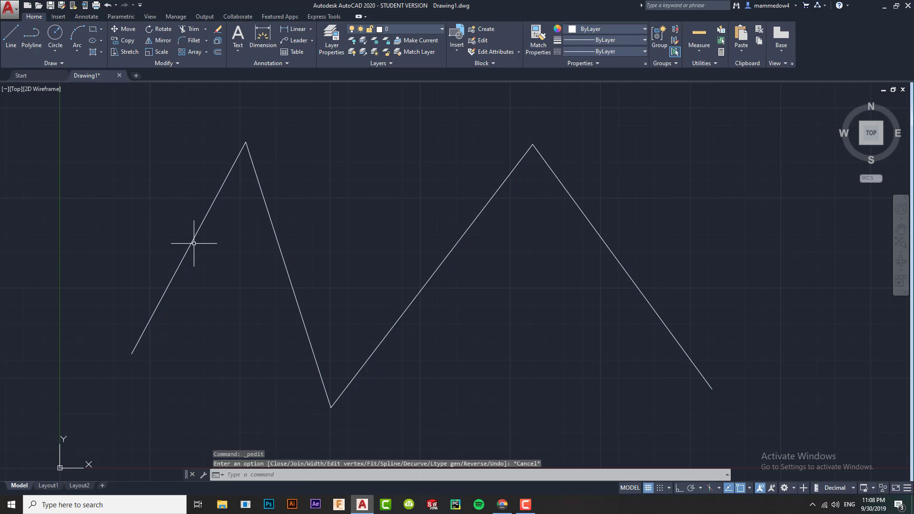
Erase the zigzag polyline from the drawing.
{"action": "left_click", "coordinate": [87, 146]}
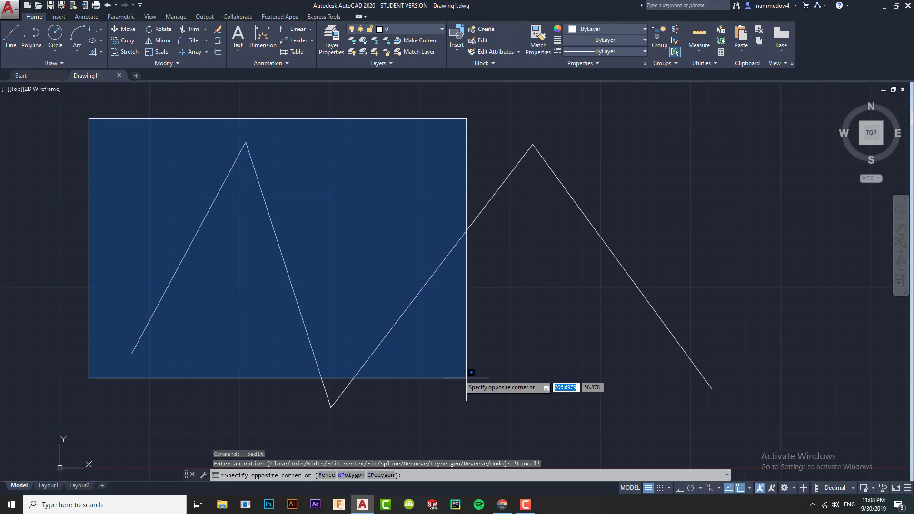
{"action": "left_click", "coordinate": [745, 420]}
{"action": "key", "text": "Delete"}
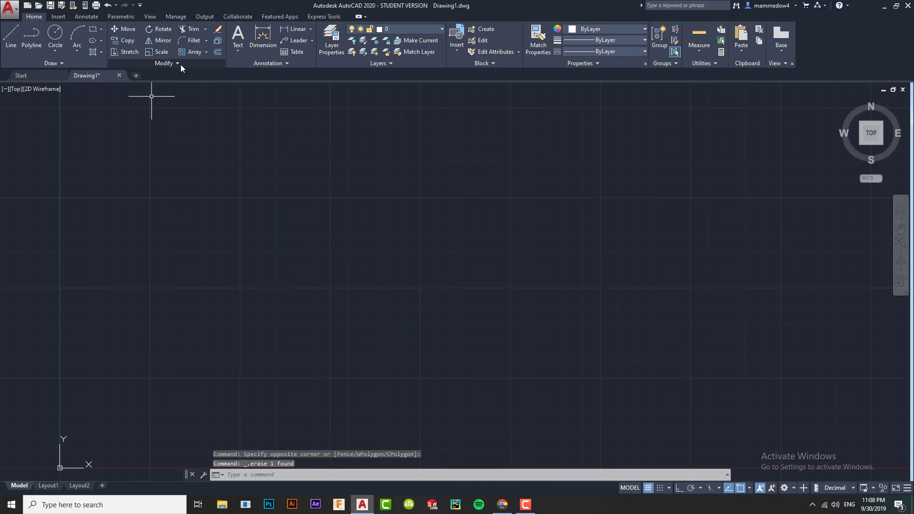
Draw an open wavy spline through six fit points, with two crests and two troughs.
{"action": "left_click", "coordinate": [41, 62]}
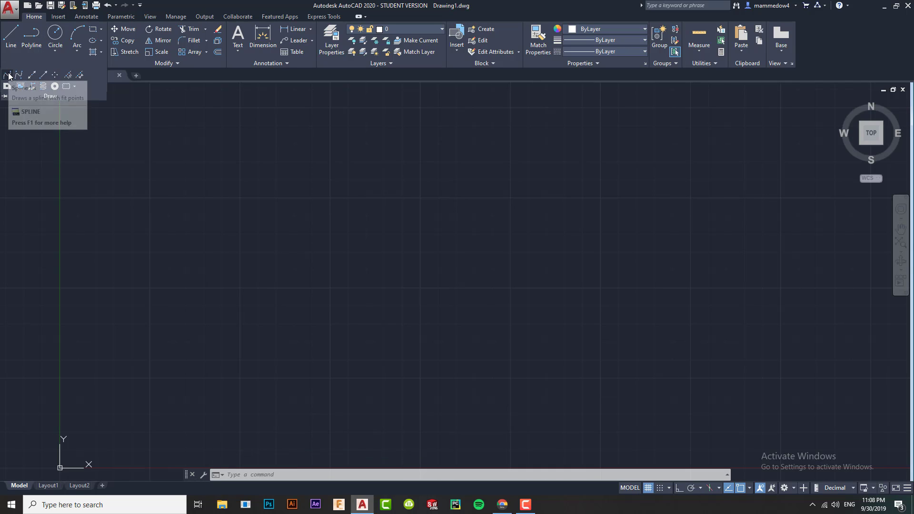
{"action": "left_click", "coordinate": [9, 76]}
{"action": "left_click", "coordinate": [183, 364]}
{"action": "left_click", "coordinate": [242, 156]}
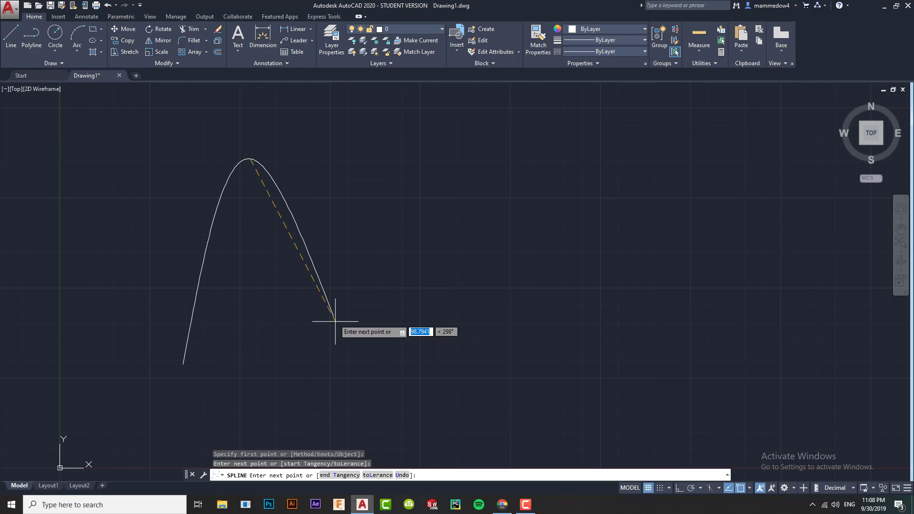
{"action": "left_click", "coordinate": [348, 333]}
{"action": "left_click", "coordinate": [465, 139]}
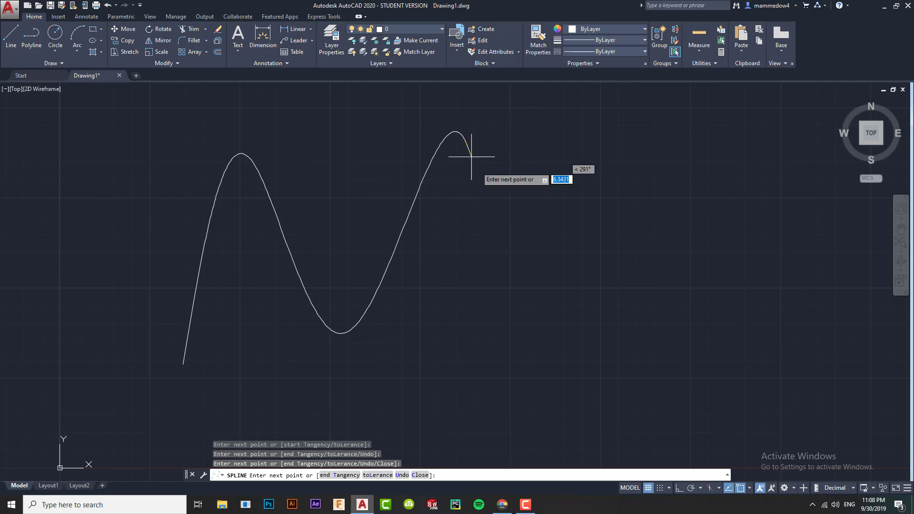
{"action": "left_click", "coordinate": [583, 325]}
{"action": "left_click", "coordinate": [660, 278]}
{"action": "key", "text": "Return"}
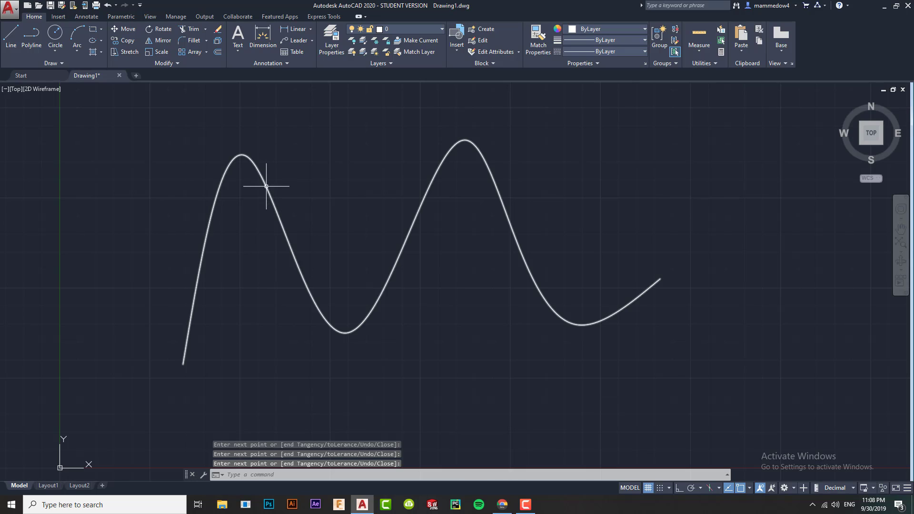
Close and reopen the wavy spline with Edit Spline, and convert it to a polyline with a precision of 10.
{"action": "left_click", "coordinate": [181, 64]}
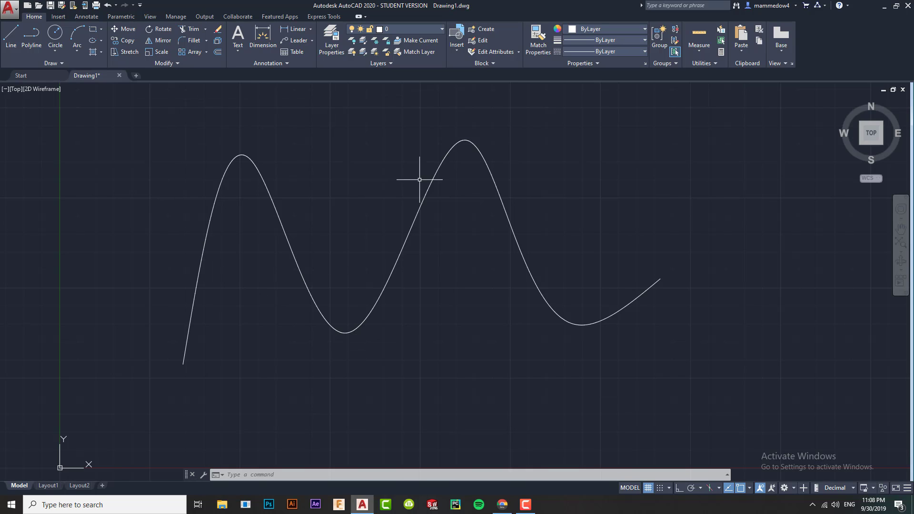
{"action": "double_click", "coordinate": [435, 168]}
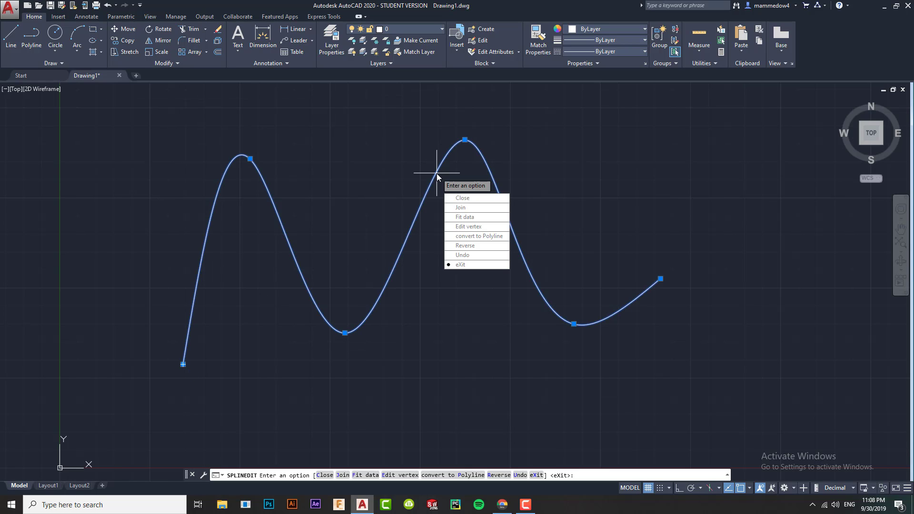
{"action": "left_click", "coordinate": [463, 198]}
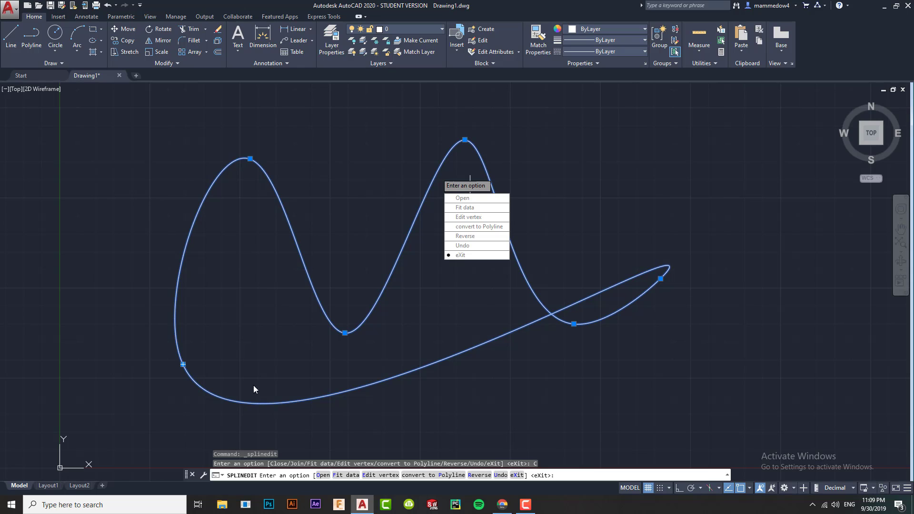
{"action": "left_click", "coordinate": [463, 198]}
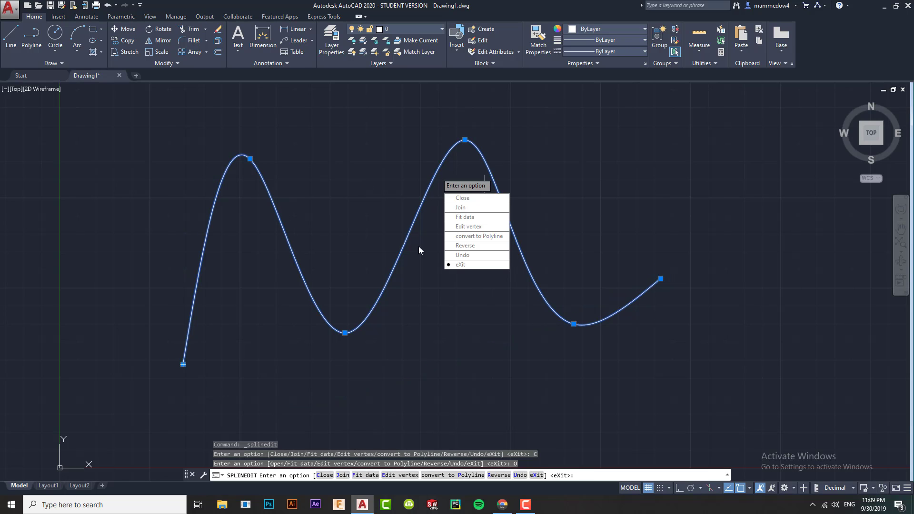
{"action": "left_click", "coordinate": [486, 238]}
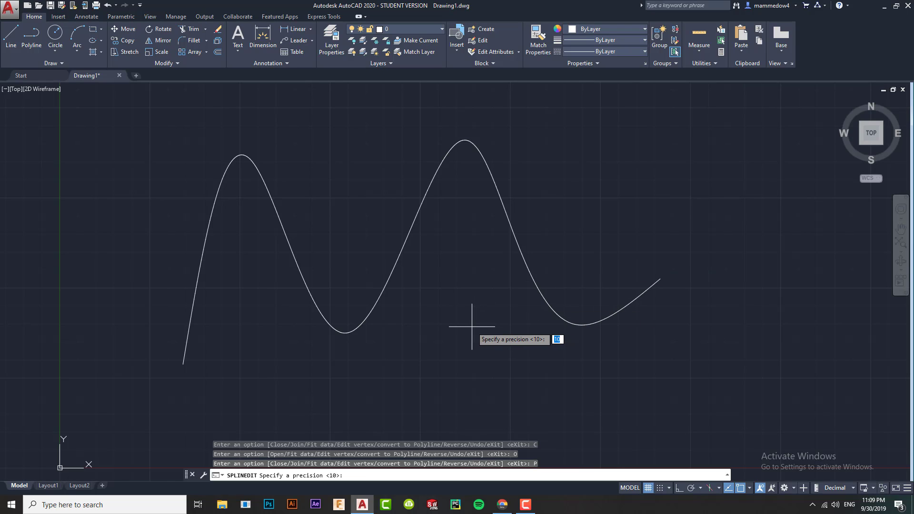
{"action": "key", "text": "Escape"}
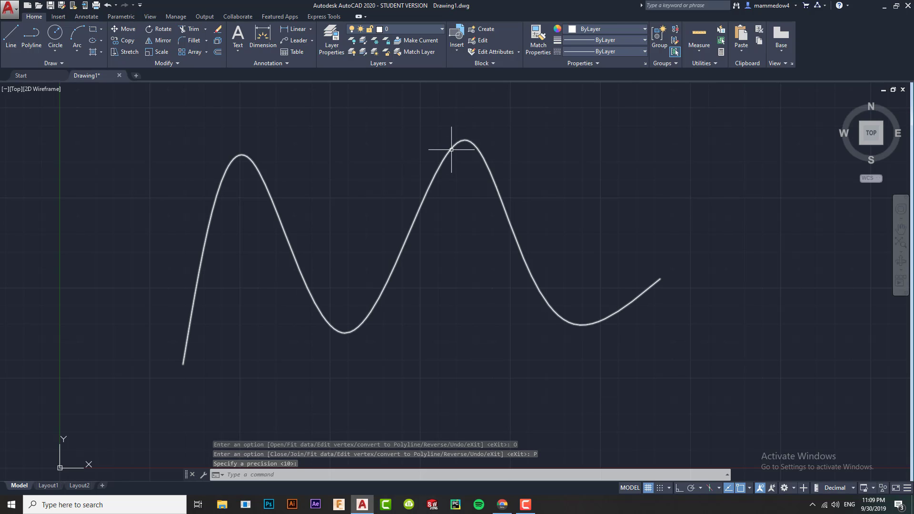
Select the converted wavy polyline and examine its vertices and short straight segments up close around the second crest.
{"action": "mouse_move", "coordinate": [451, 148]}
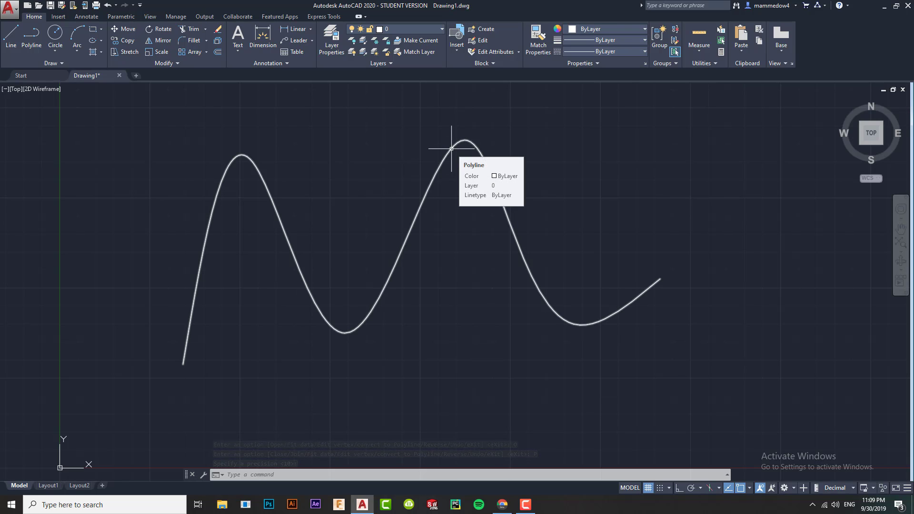
{"action": "left_click", "coordinate": [451, 149]}
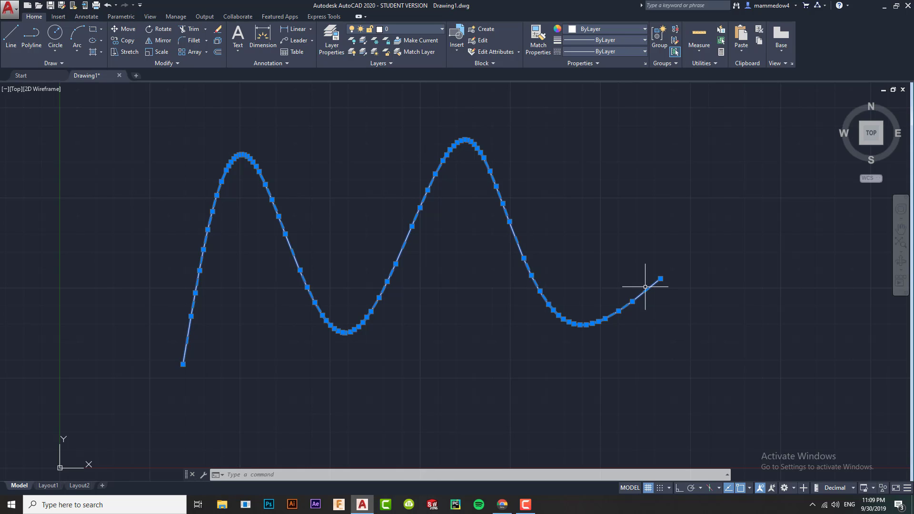
{"action": "scroll", "coordinate": [447, 157], "scroll_direction": "up", "scroll_amount": 8}
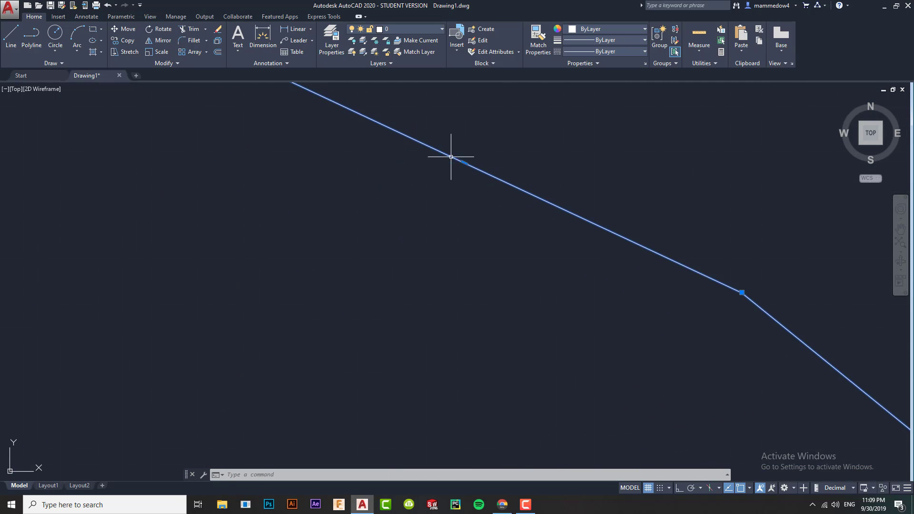
{"action": "scroll", "coordinate": [451, 156], "scroll_direction": "down", "scroll_amount": 6}
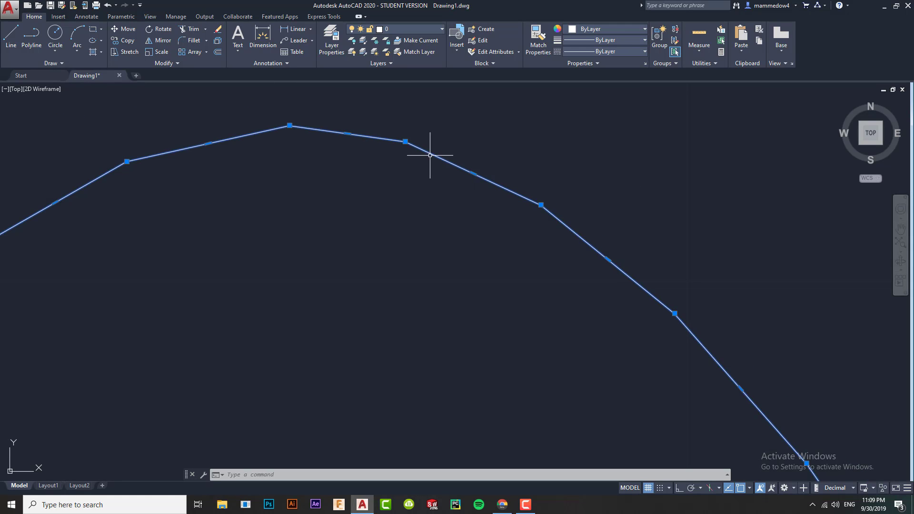
{"action": "scroll", "coordinate": [442, 251], "scroll_direction": "down", "scroll_amount": 7}
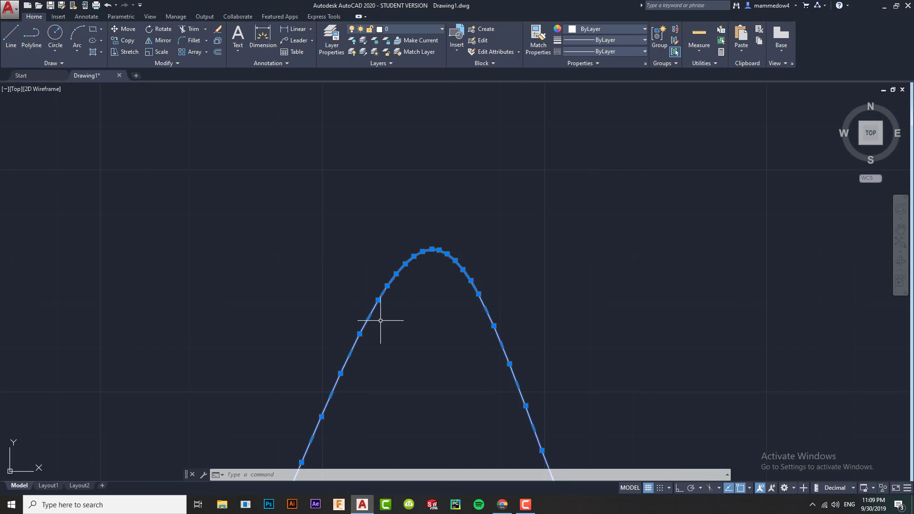
{"action": "scroll", "coordinate": [376, 409], "scroll_direction": "up", "scroll_amount": 6}
{"action": "scroll", "coordinate": [357, 411], "scroll_direction": "down", "scroll_amount": 2}
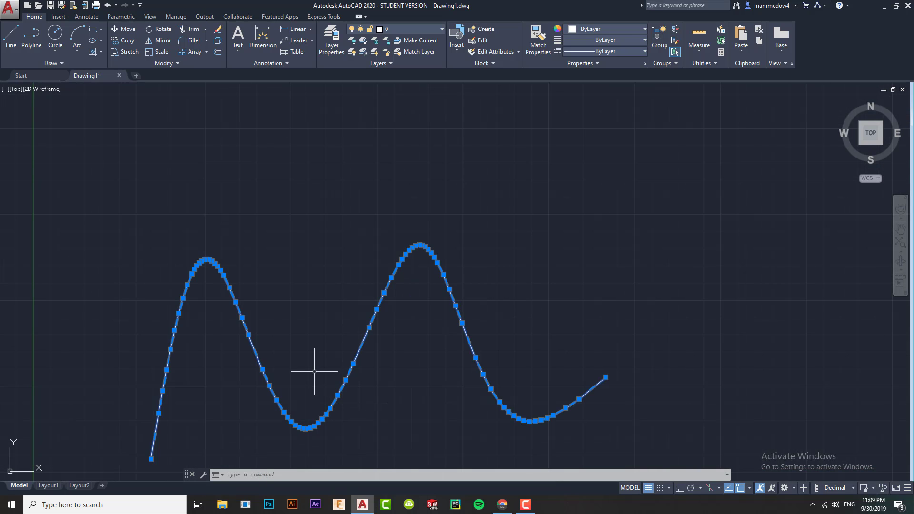
Stretch two vertices on the rising side of the wavy polyline's second crest outward to the left, forming jagged kinks.
{"action": "scroll", "coordinate": [361, 303], "scroll_direction": "up", "scroll_amount": 8}
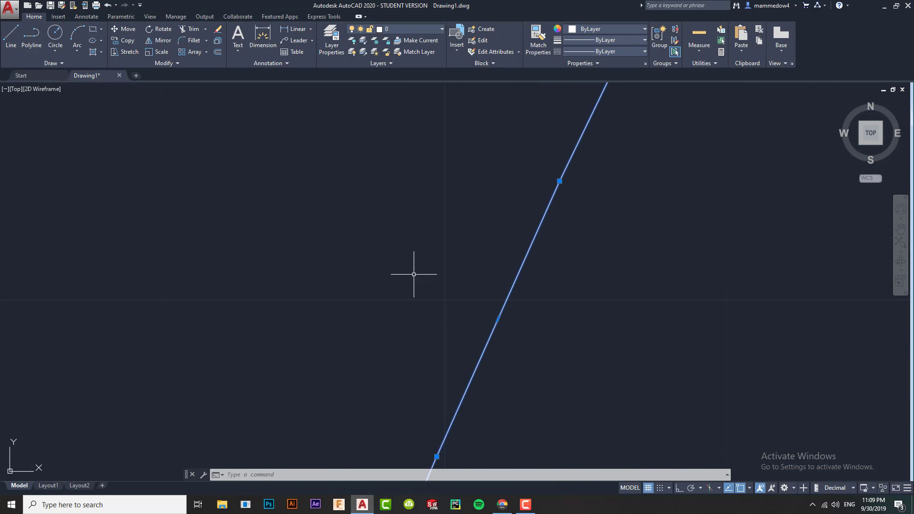
{"action": "left_click", "coordinate": [559, 180]}
{"action": "left_click", "coordinate": [310, 106]}
{"action": "scroll", "coordinate": [439, 203], "scroll_direction": "up", "scroll_amount": 6}
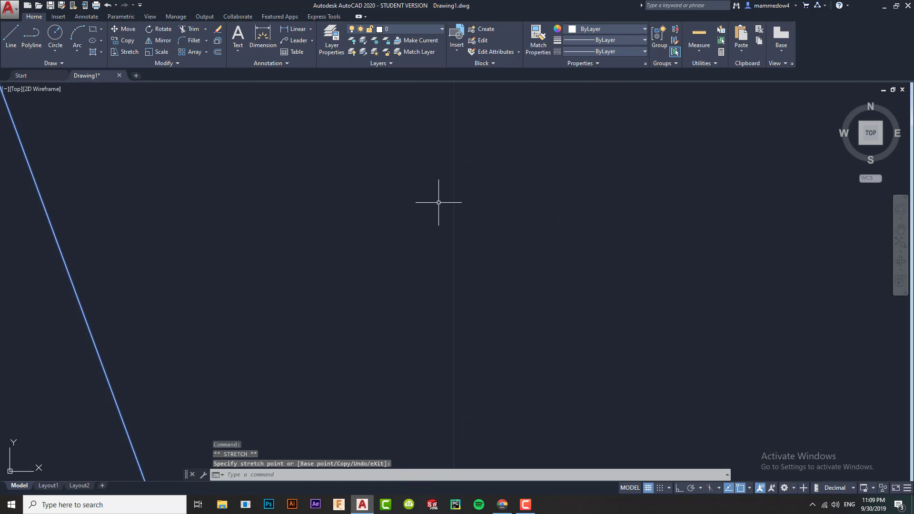
{"action": "scroll", "coordinate": [439, 202], "scroll_direction": "down", "scroll_amount": 6}
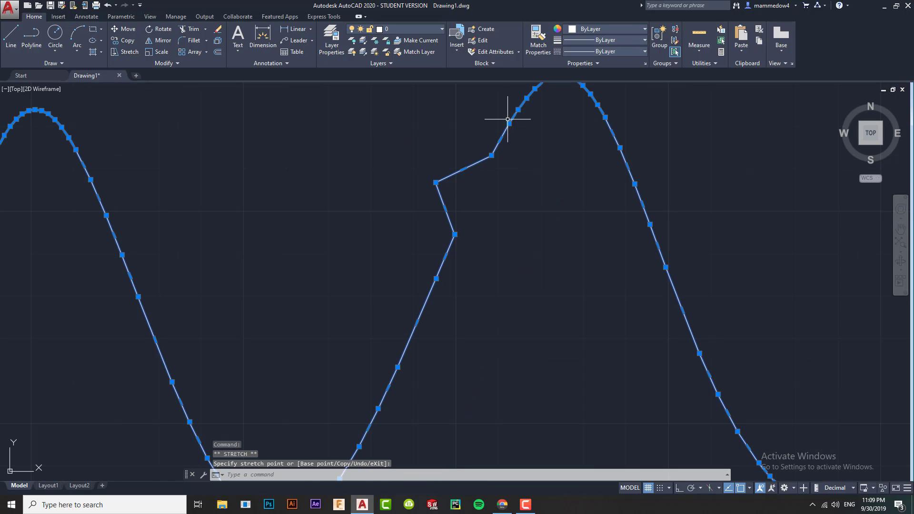
{"action": "left_click", "coordinate": [395, 103]}
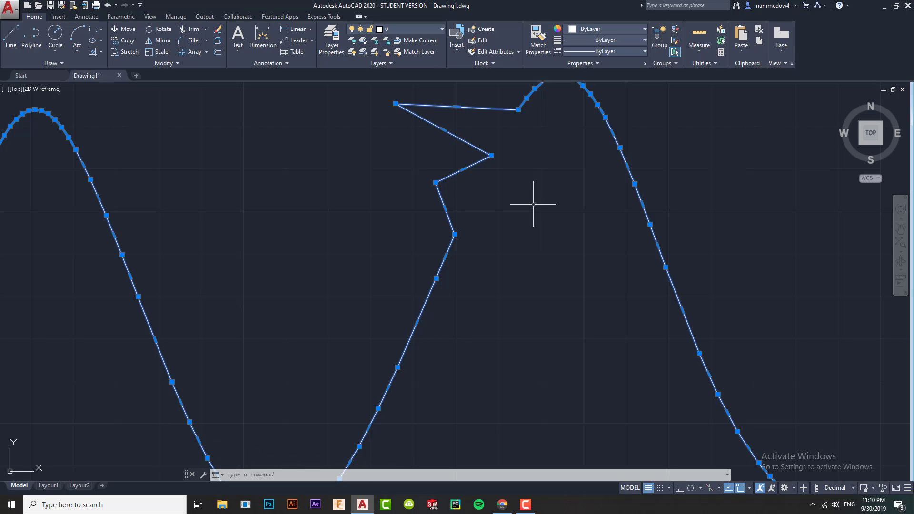
Erase the wavy polyline from the drawing.
{"action": "scroll", "coordinate": [533, 205], "scroll_direction": "down", "scroll_amount": 2}
{"action": "scroll", "coordinate": [498, 249], "scroll_direction": "down", "scroll_amount": 2}
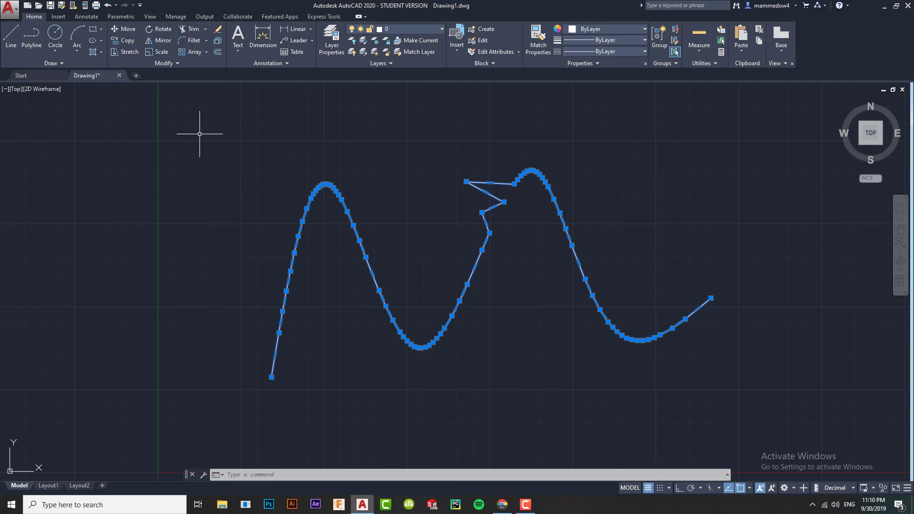
{"action": "left_click", "coordinate": [196, 113]}
{"action": "left_click", "coordinate": [731, 397]}
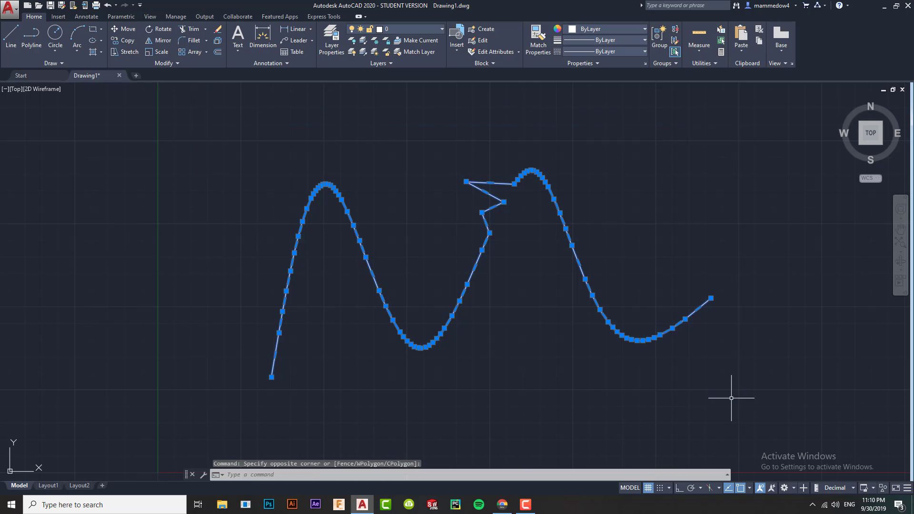
{"action": "key", "text": "Delete"}
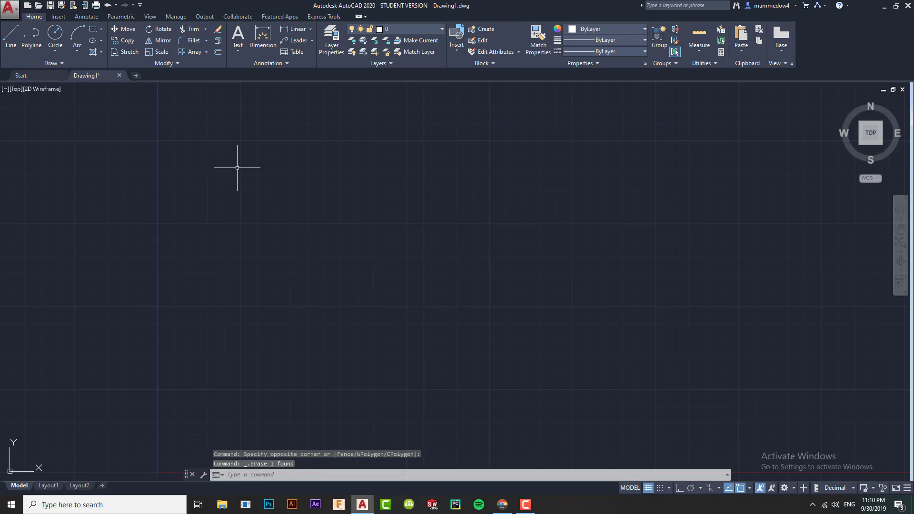
Draw a circle with a radius of about 86 and a smaller circle just touching its right side.
{"action": "left_click", "coordinate": [175, 63]}
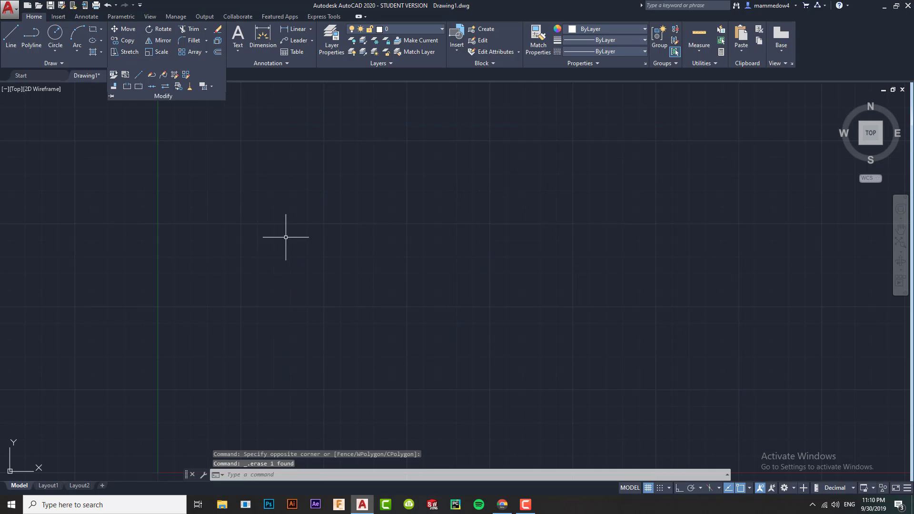
{"action": "left_click", "coordinate": [55, 35]}
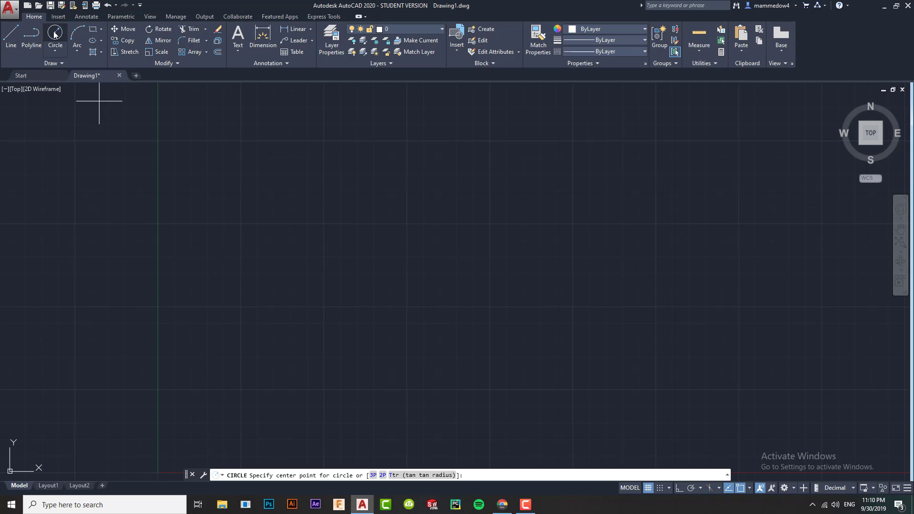
{"action": "left_click", "coordinate": [278, 315]}
{"action": "left_click", "coordinate": [334, 184]}
{"action": "left_click", "coordinate": [495, 340]}
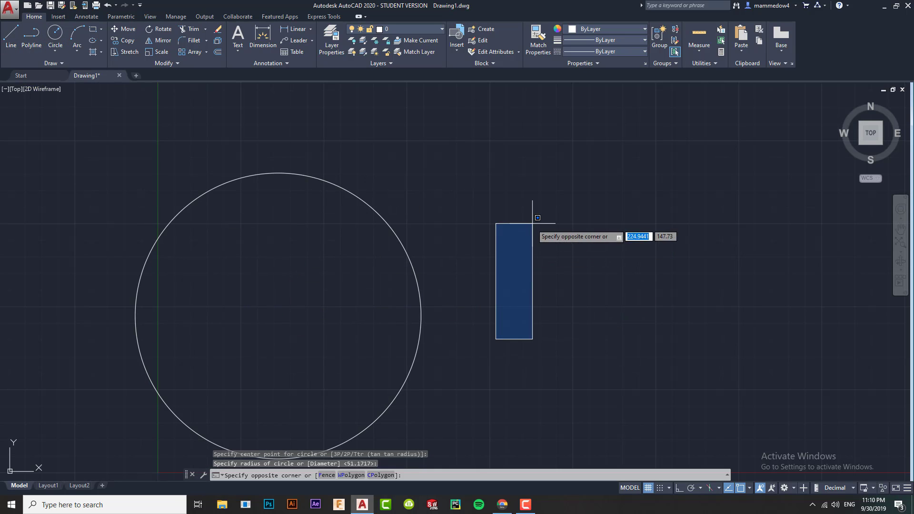
{"action": "left_click", "coordinate": [506, 345]}
{"action": "key", "text": "Return"}
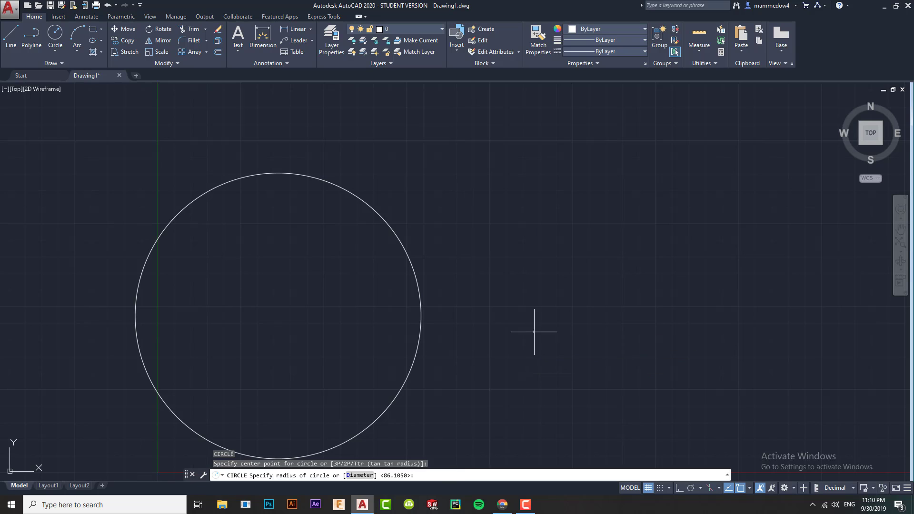
{"action": "left_click", "coordinate": [532, 332]}
{"action": "left_click", "coordinate": [531, 218]}
{"action": "mouse_move", "coordinate": [307, 329]}
{"action": "middle_mouse_down"}
{"action": "mouse_move", "coordinate": [332, 243]}
{"action": "mouse_move", "coordinate": [345, 278]}
{"action": "middle_mouse_up"}
Hatch both circles with one solid fill in colour 39,118,187.
{"action": "left_click", "coordinate": [93, 51]}
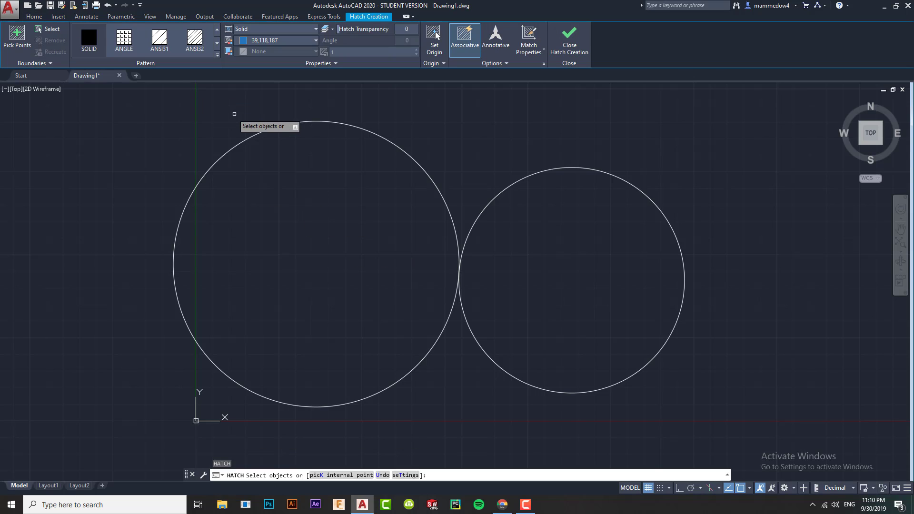
{"action": "left_click", "coordinate": [258, 133]}
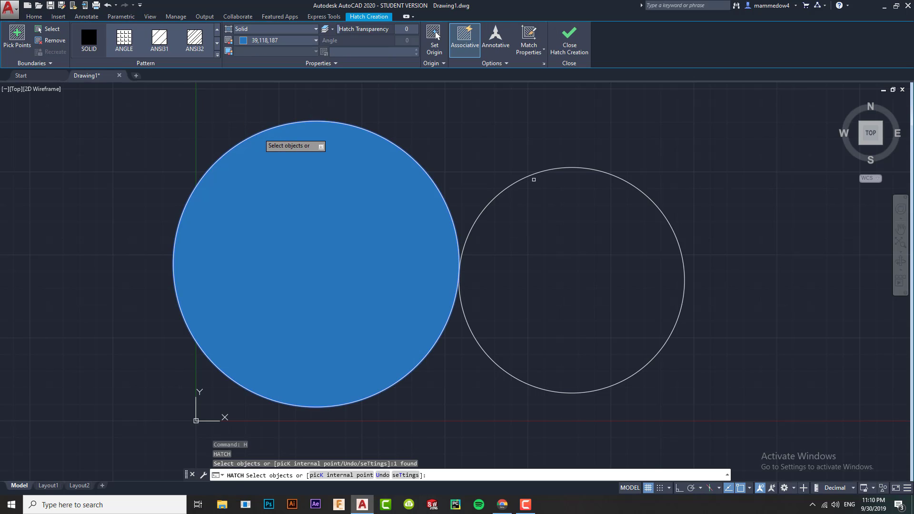
{"action": "left_click", "coordinate": [533, 174]}
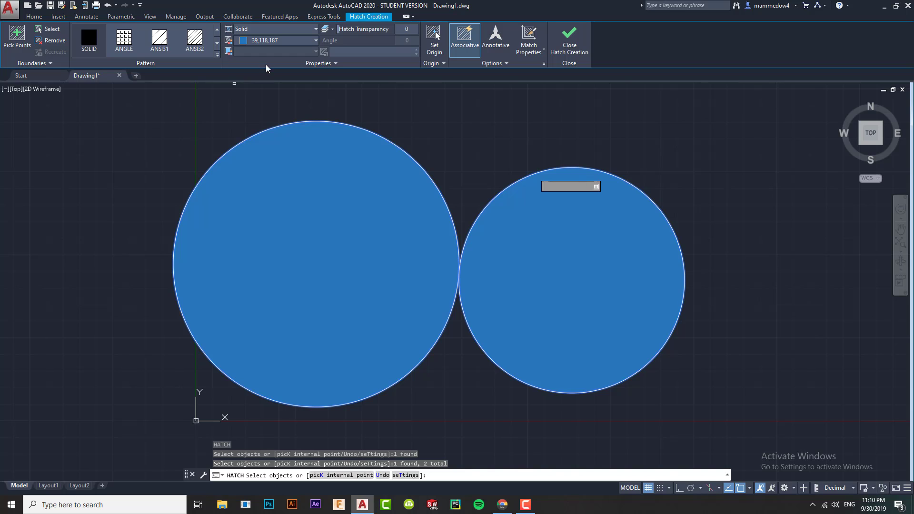
{"action": "key", "text": "Return"}
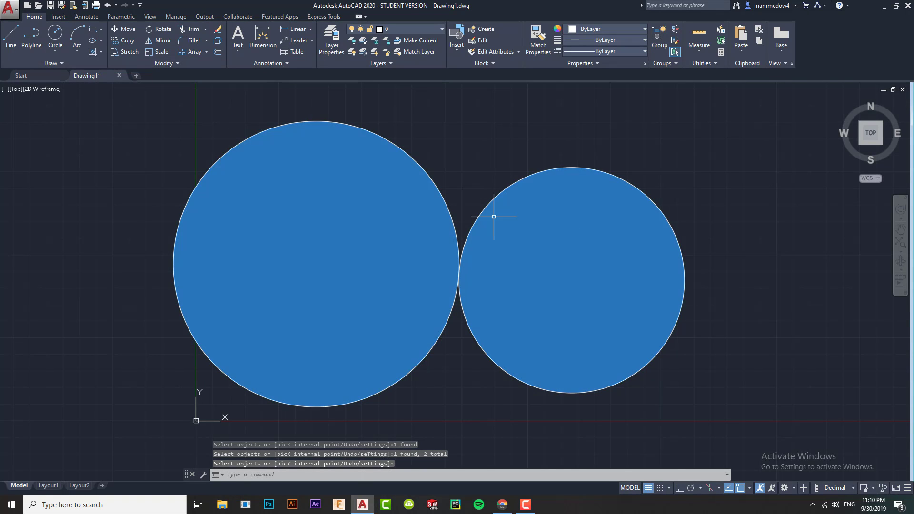
Select the circles' hatch to view its Hatch Editor settings, and deselect it again.
{"action": "left_click", "coordinate": [167, 63]}
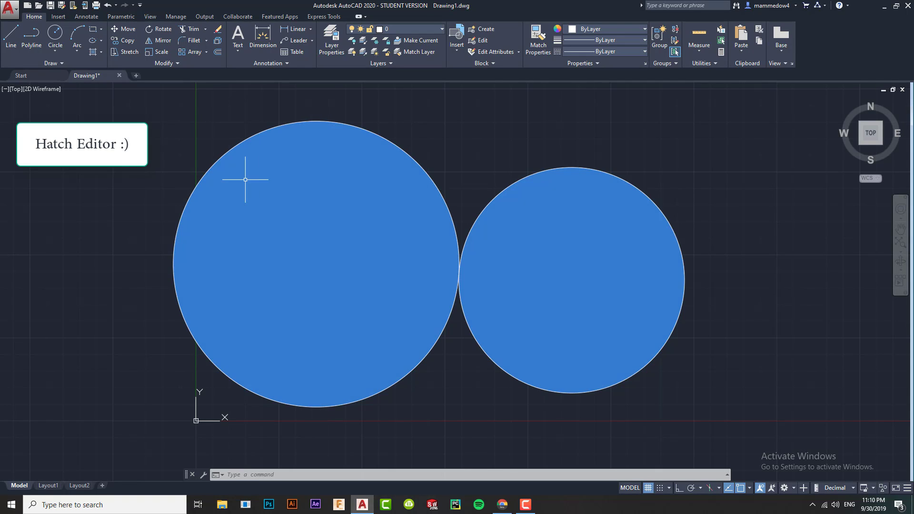
{"action": "left_click", "coordinate": [335, 209]}
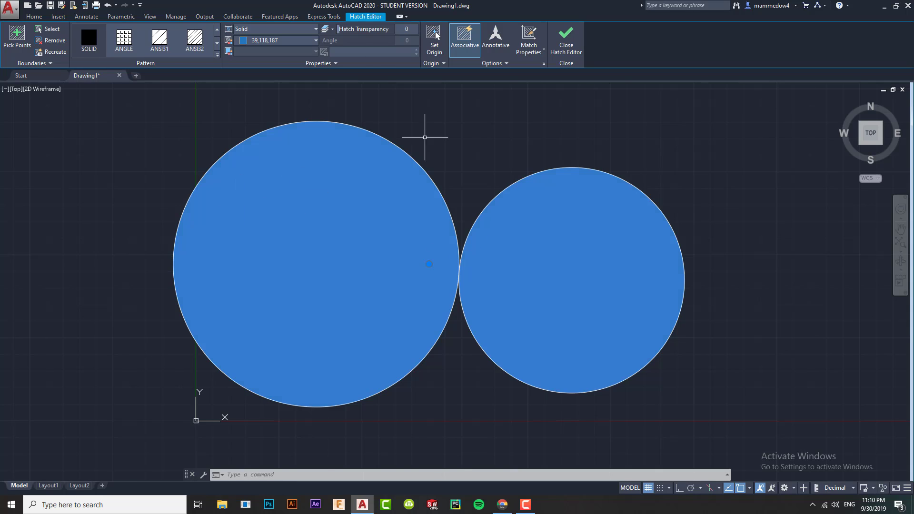
{"action": "left_click", "coordinate": [425, 137]}
{"action": "key", "text": "Escape"}
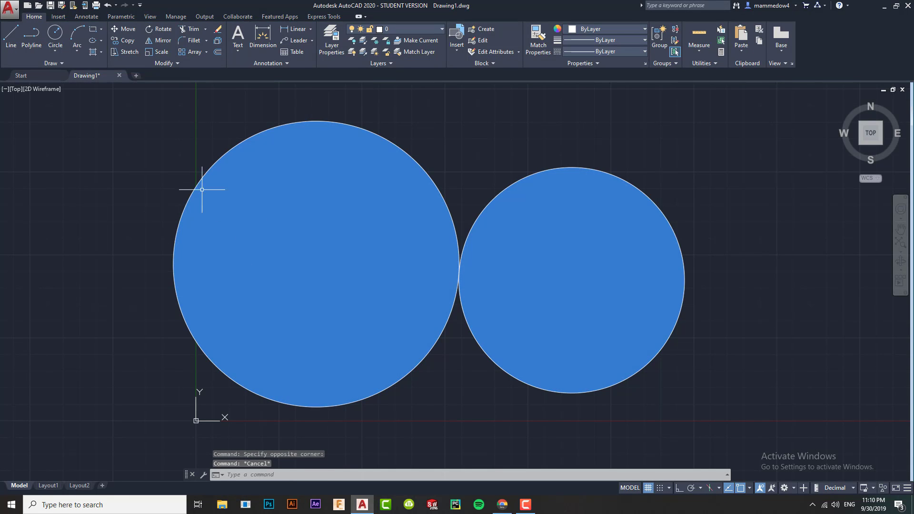
{"action": "left_click", "coordinate": [325, 237]}
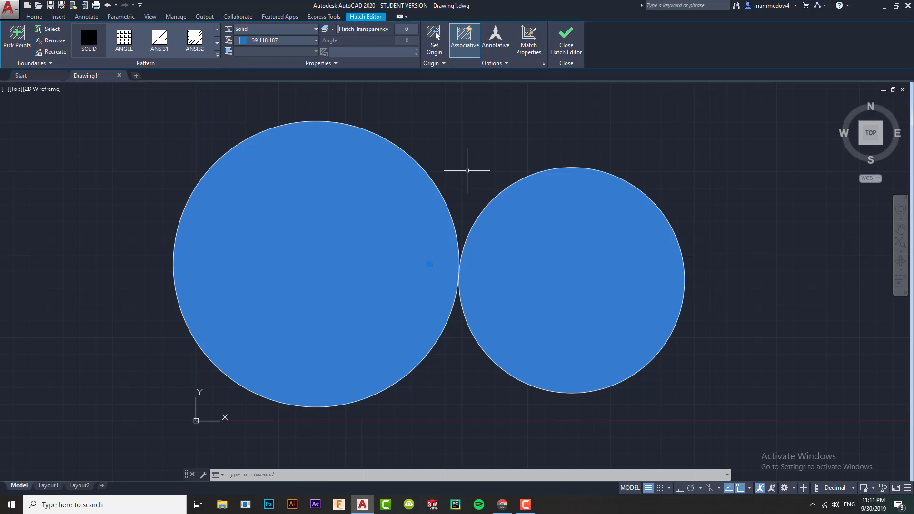
{"action": "left_click", "coordinate": [589, 150]}
{"action": "key", "text": "Escape"}
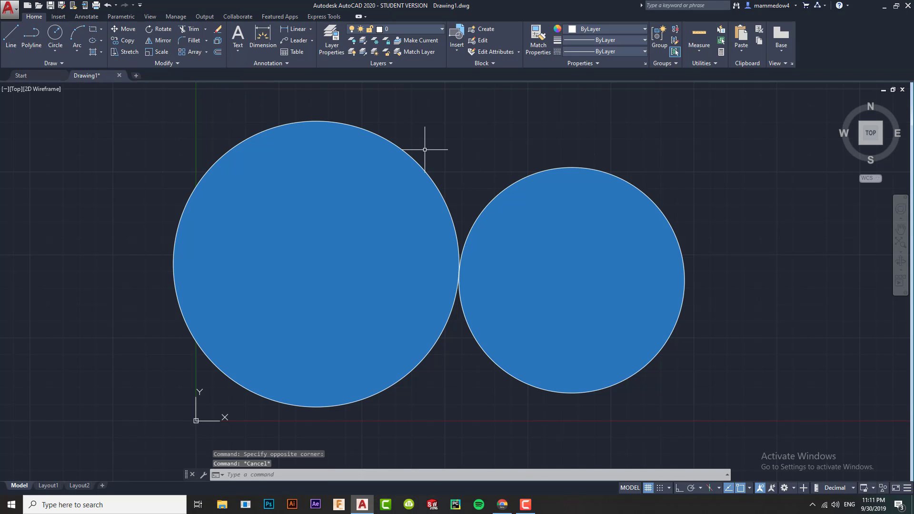
Open the Hatch Edit dialog for the circles' hatch, review its options beside the drawing, and close it without changes.
{"action": "left_click", "coordinate": [164, 63]}
{"action": "left_click", "coordinate": [175, 74]}
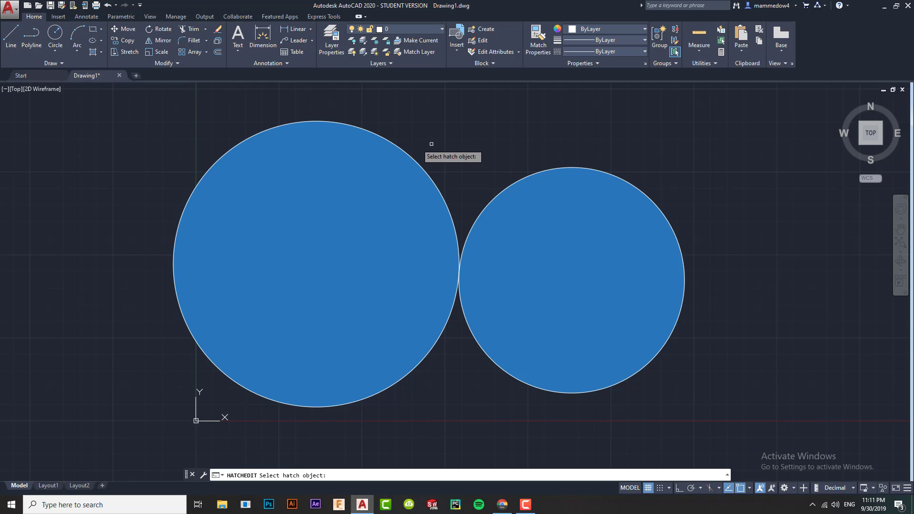
{"action": "left_click", "coordinate": [348, 222]}
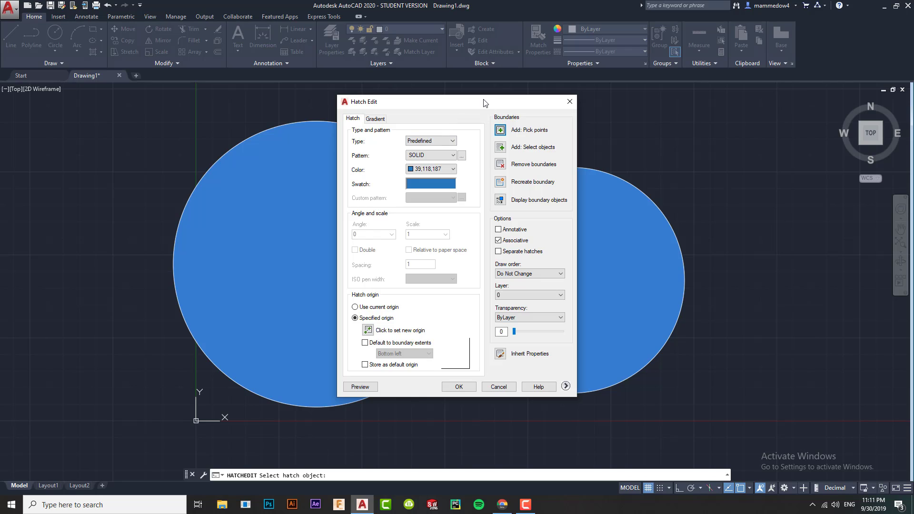
{"action": "left_click_drag", "start_coordinate": [485, 104], "coordinate": [775, 117]}
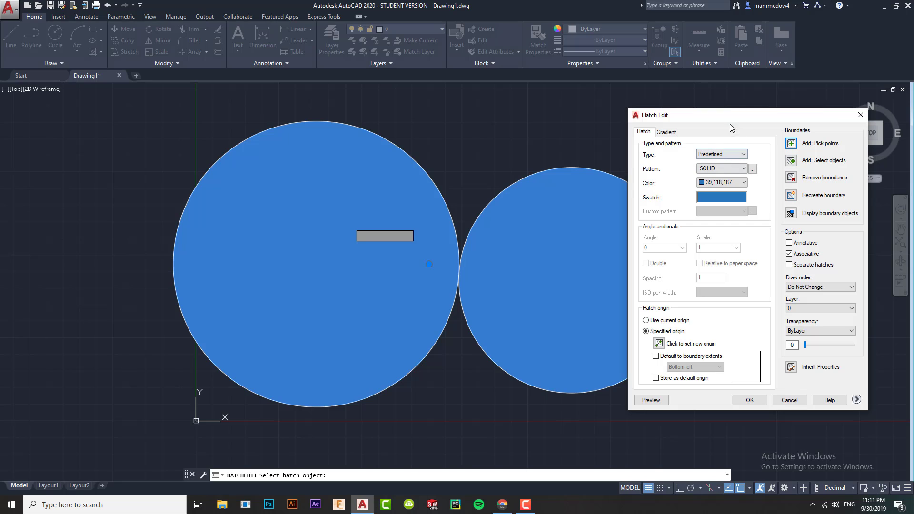
{"action": "mouse_move", "coordinate": [741, 124]}
{"action": "left_mouse_down"}
{"action": "mouse_move", "coordinate": [779, 115]}
{"action": "mouse_move", "coordinate": [788, 77]}
{"action": "left_mouse_up"}
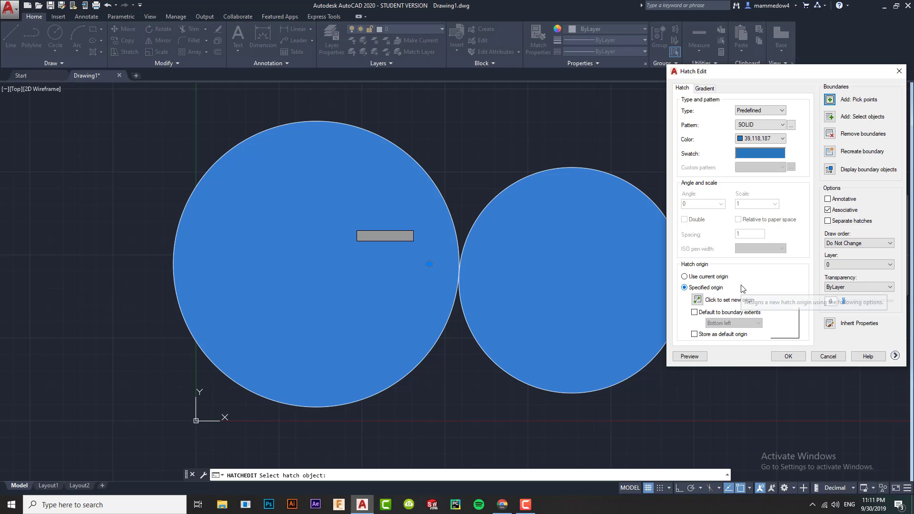
{"action": "left_click", "coordinate": [898, 71]}
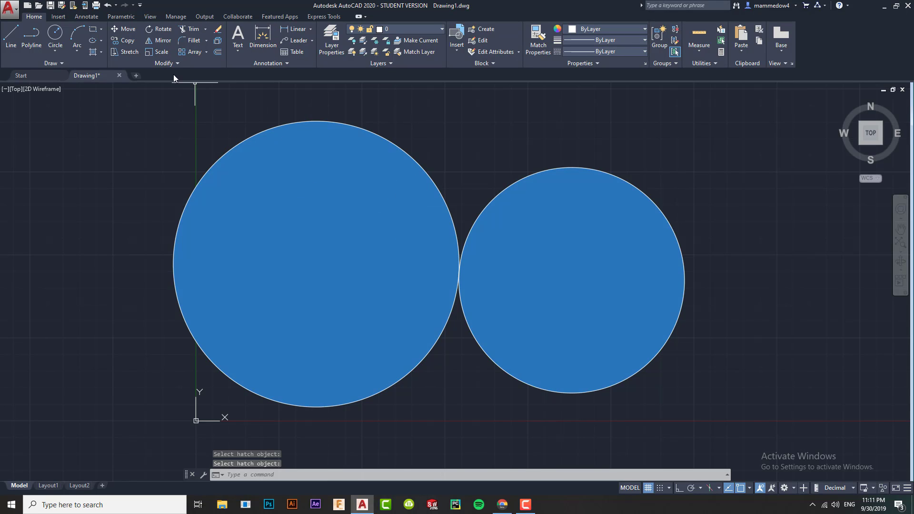
Erase the solid hatch from the two circles, keeping their outlines.
{"action": "left_click", "coordinate": [164, 62]}
{"action": "key", "text": "Escape"}
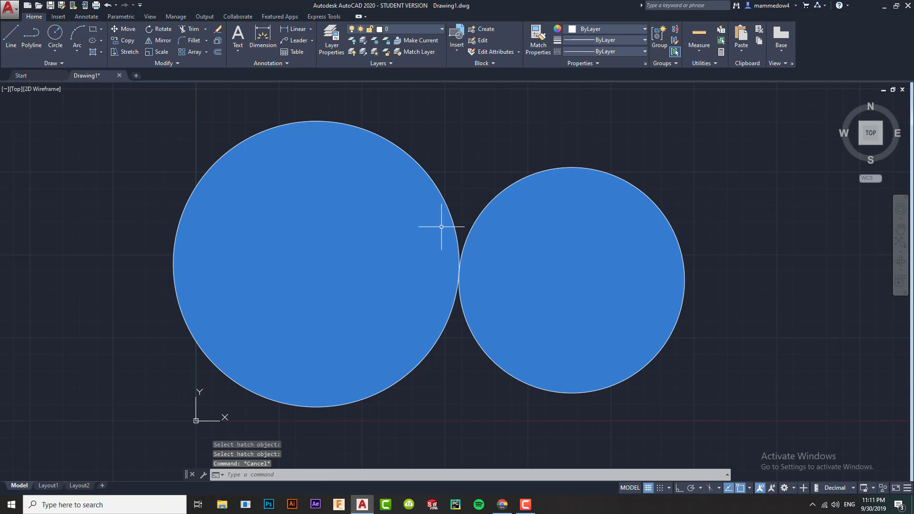
{"action": "key", "text": "Escape"}
{"action": "left_click", "coordinate": [572, 218]}
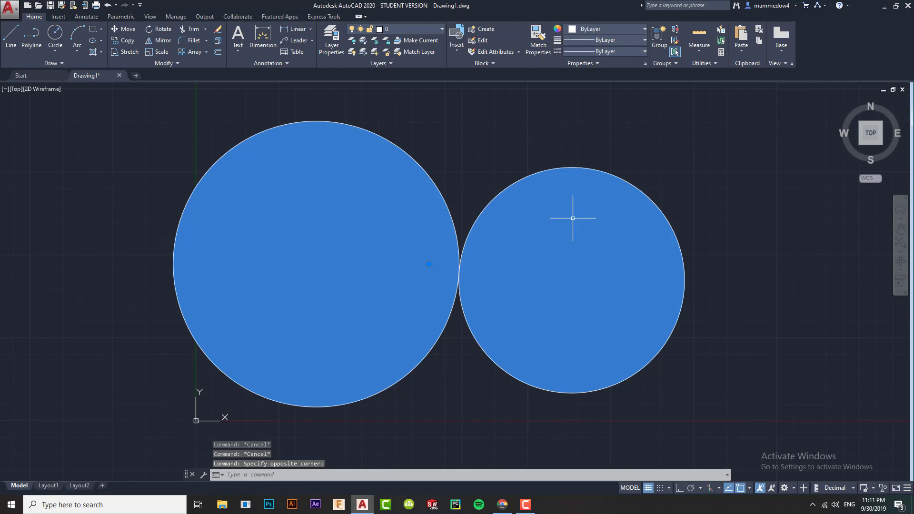
{"action": "key", "text": "Delete"}
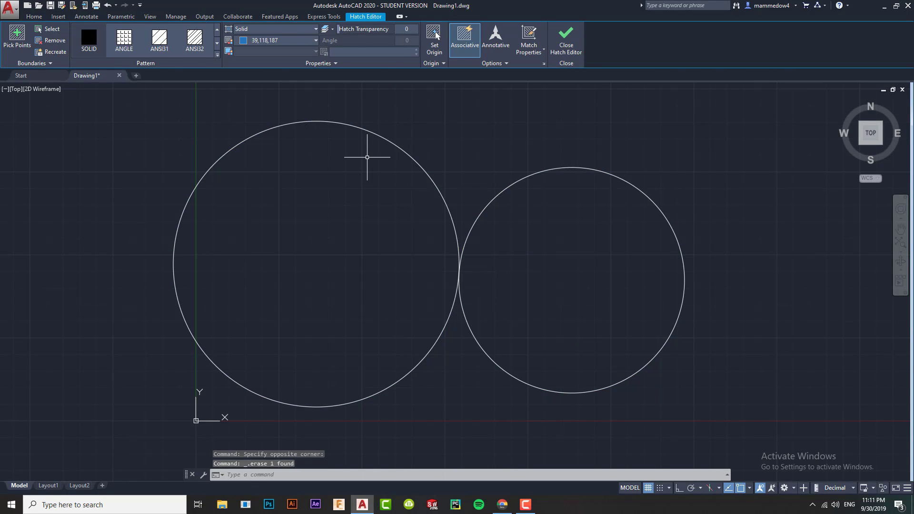
{"action": "key", "text": "Escape"}
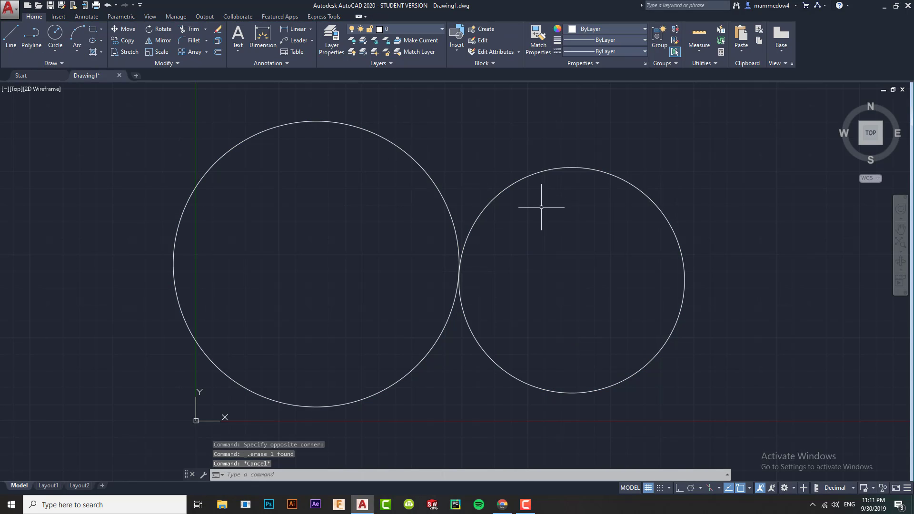
Undo the hatch deletion, and erase the solid hatch from both circles again.
{"action": "key", "text": "ctrl+z"}
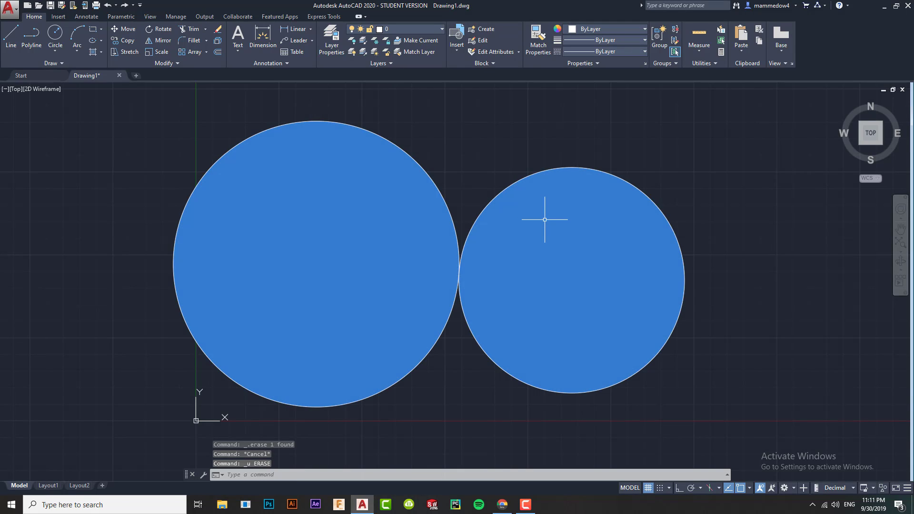
{"action": "left_click", "coordinate": [429, 264]}
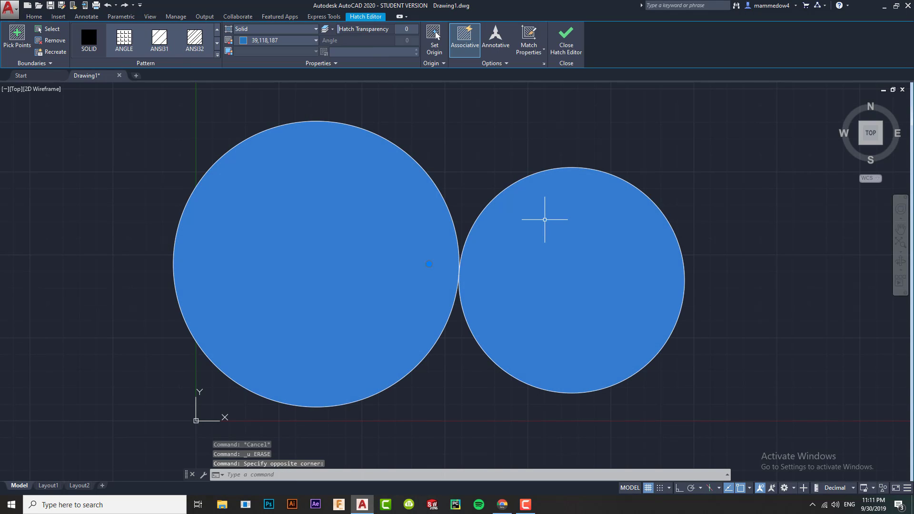
{"action": "key", "text": "Delete"}
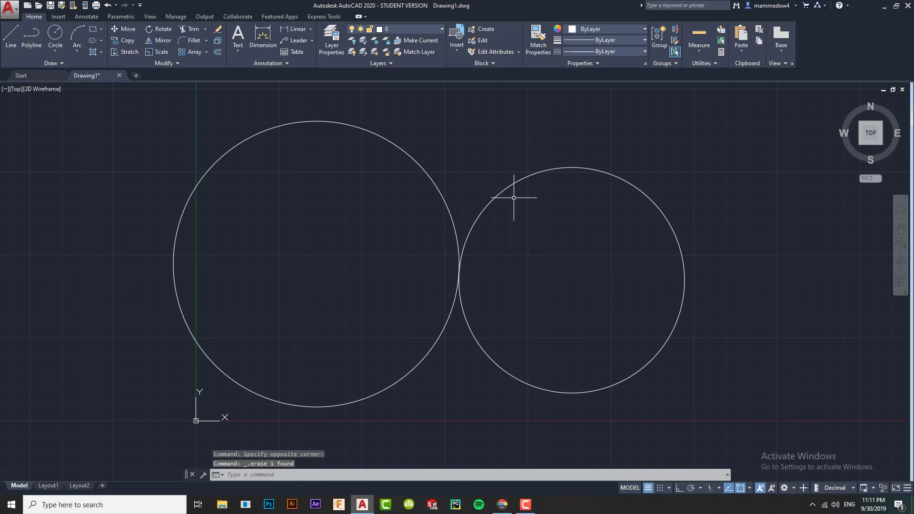
Erase the smaller circle, keeping only the large one.
{"action": "left_click", "coordinate": [541, 170]}
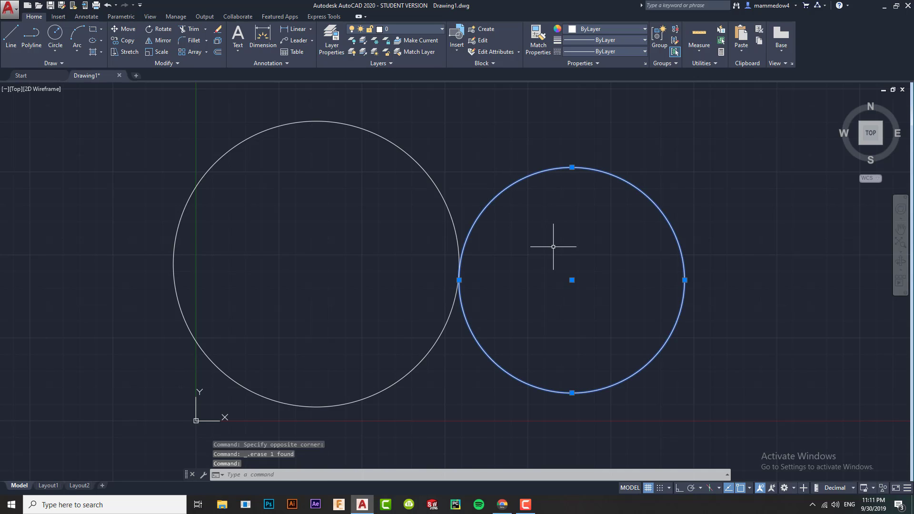
{"action": "key", "text": "Delete"}
{"action": "middle_click_drag", "start_coordinate": [340, 266], "coordinate": [373, 287]}
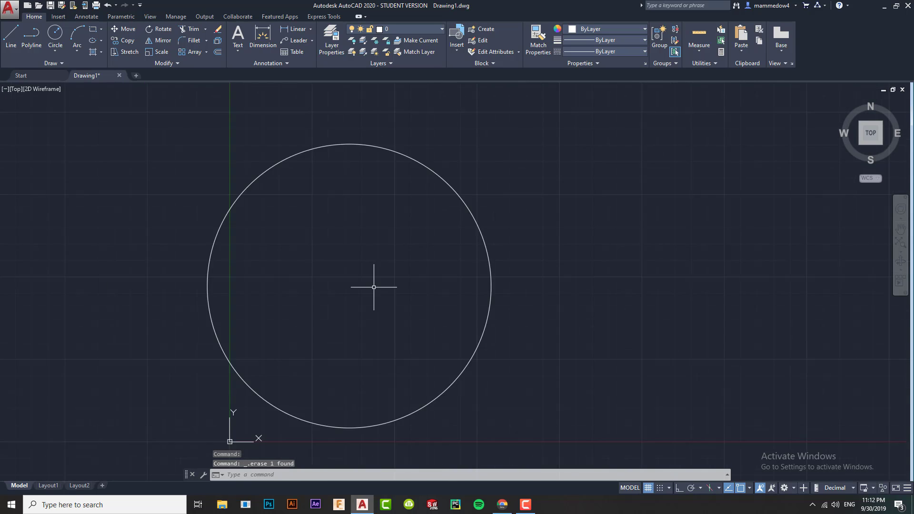
Create a rectangular array of the remaining circle with 2 columns.
{"action": "scroll", "coordinate": [374, 287], "scroll_direction": "down", "scroll_amount": 4}
{"action": "type", "text": "ar"}
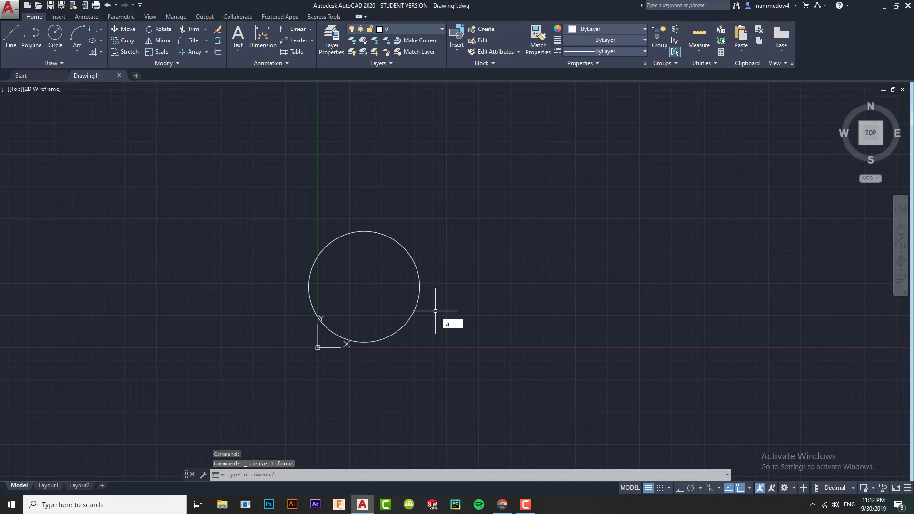
{"action": "type", "text": "r"}
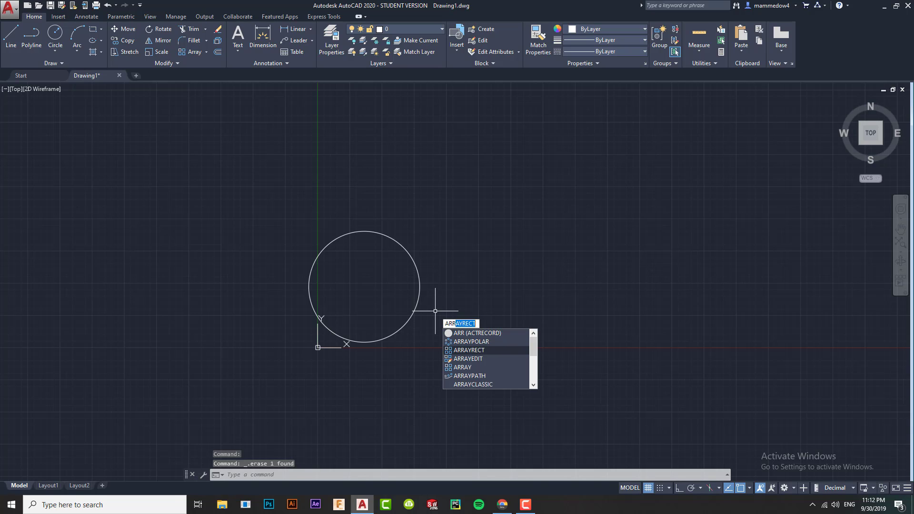
{"action": "key", "text": "Return"}
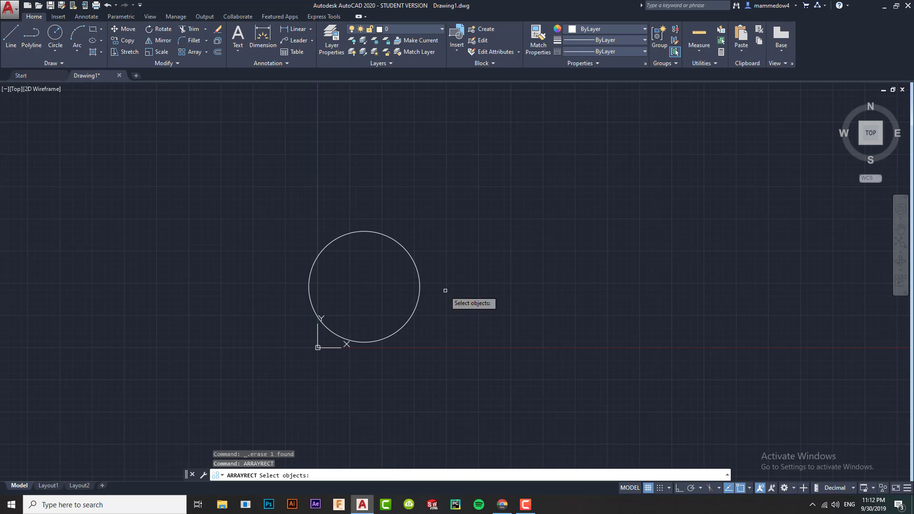
{"action": "left_click", "coordinate": [419, 265]}
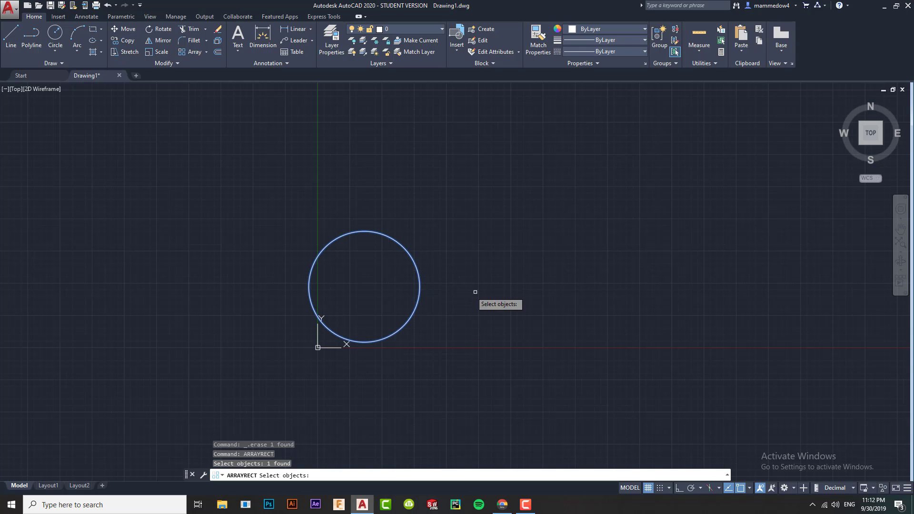
{"action": "key", "text": "Return"}
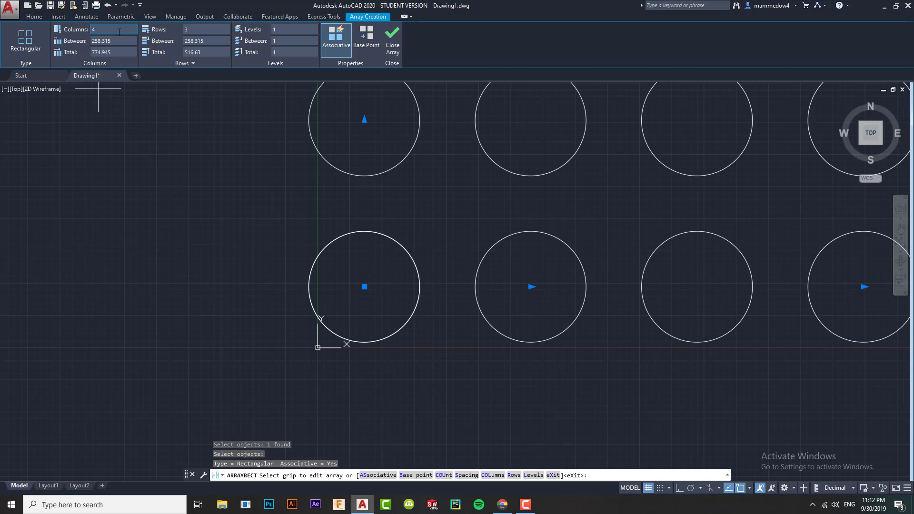
{"action": "key", "text": "Return"}
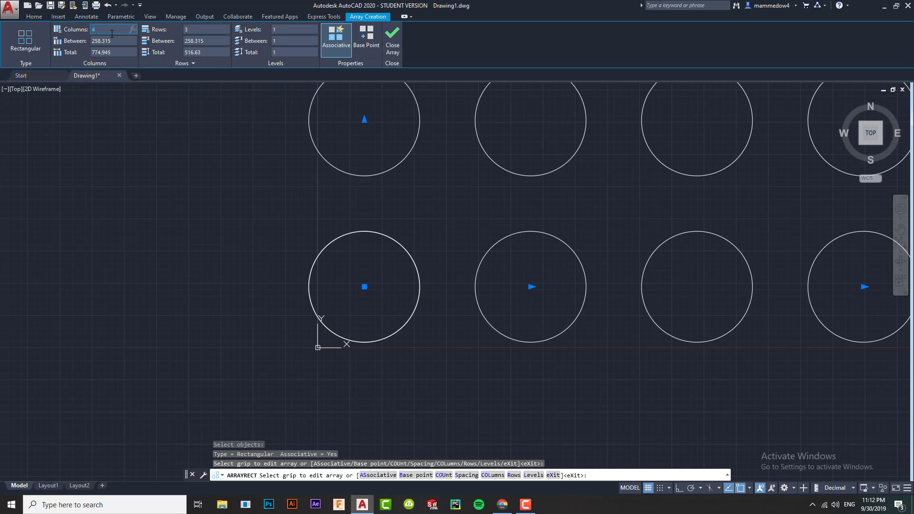
{"action": "type", "text": "2"}
{"action": "key", "text": "Return"}
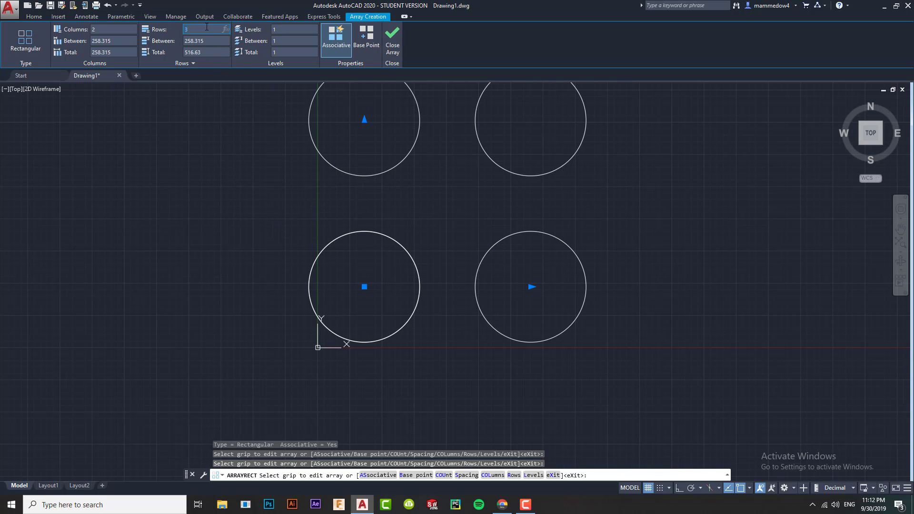
Try a row count of 0 for the array, and finish it with 3 rows and 2 columns.
{"action": "key", "text": "Return"}
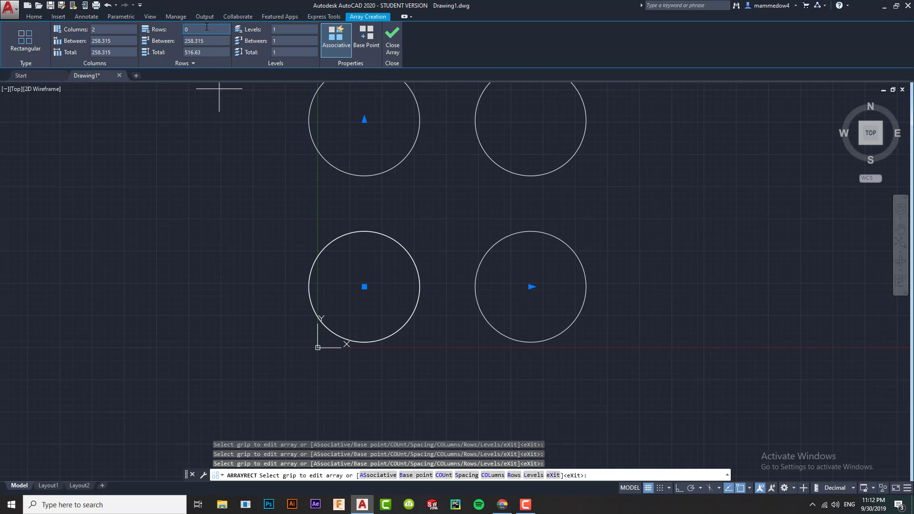
{"action": "left_click", "coordinate": [199, 31]}
{"action": "left_click", "coordinate": [209, 125]}
{"action": "scroll", "coordinate": [300, 203], "scroll_direction": "up", "scroll_amount": 4}
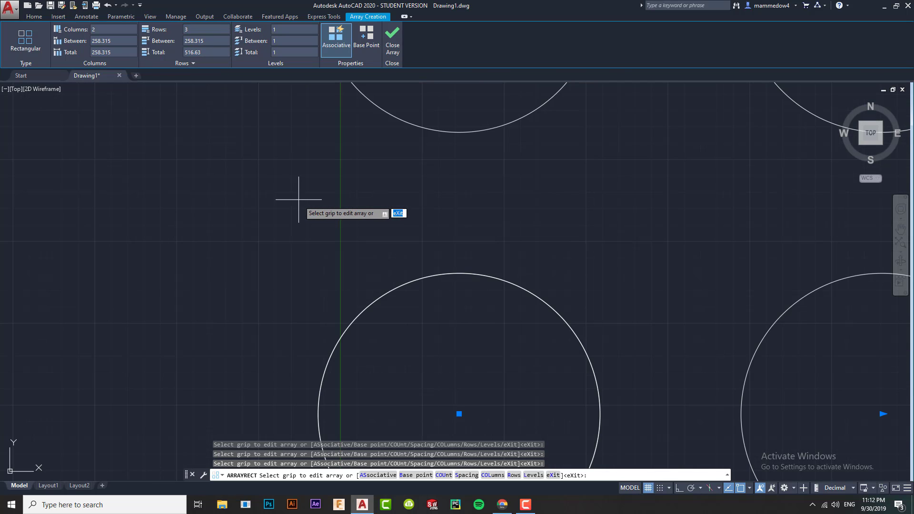
{"action": "scroll", "coordinate": [298, 199], "scroll_direction": "down", "scroll_amount": 4}
{"action": "middle_click_drag", "start_coordinate": [310, 171], "coordinate": [293, 256]}
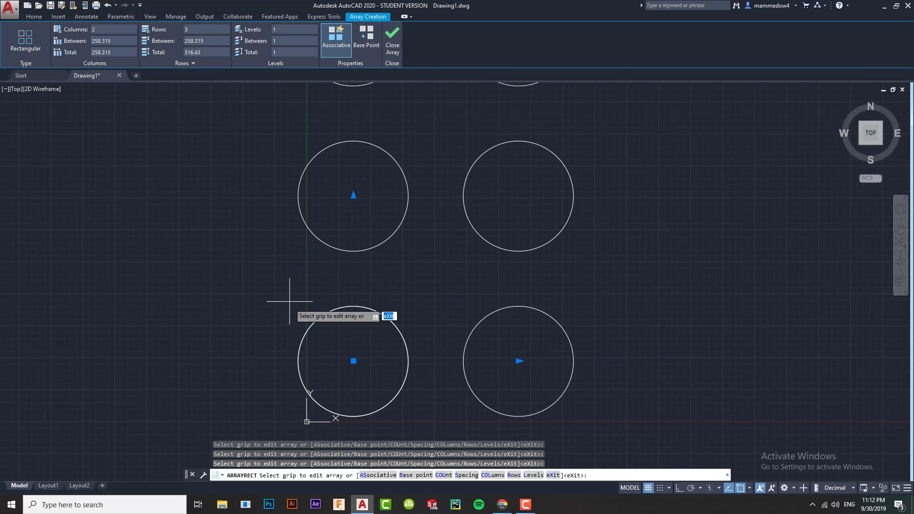
{"action": "key", "text": "Escape"}
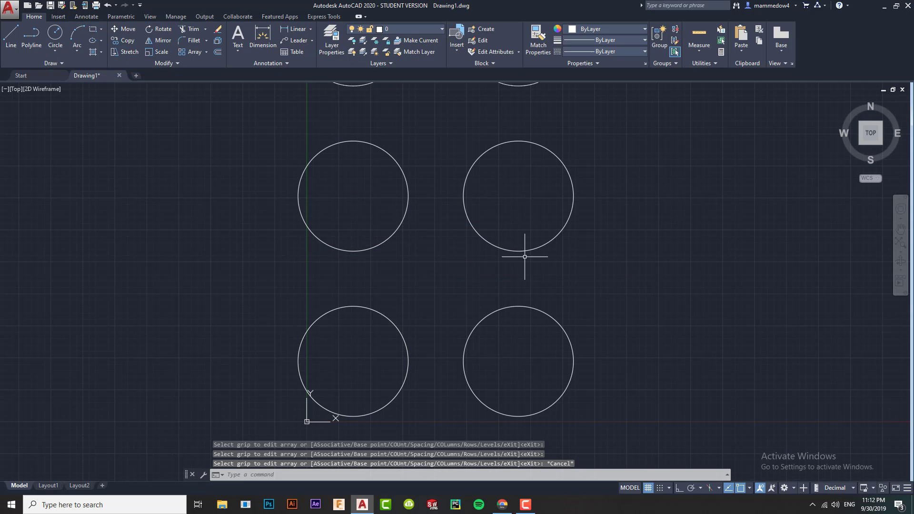
Review the Edit Array options for the circle array, and view its settings by selecting it, without changing anything.
{"action": "scroll", "coordinate": [471, 223], "scroll_direction": "down", "scroll_amount": 4}
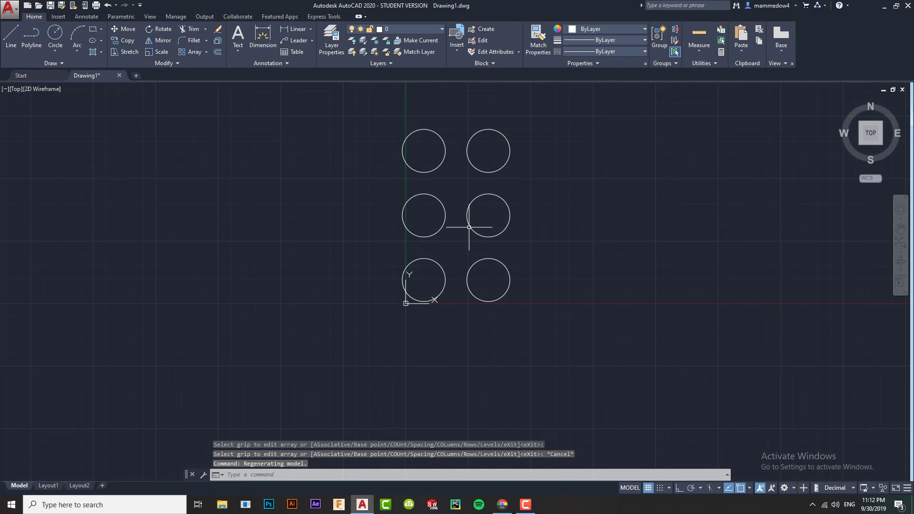
{"action": "middle_click_drag", "start_coordinate": [520, 216], "coordinate": [476, 260]}
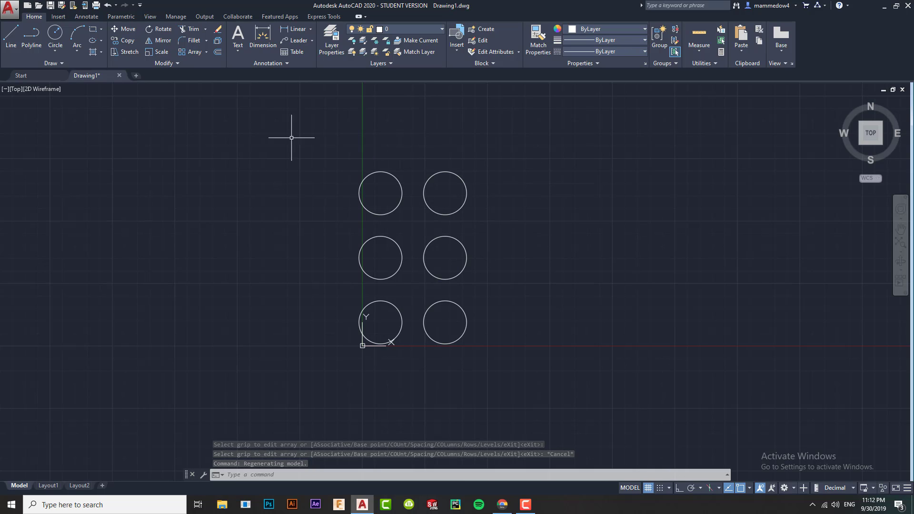
{"action": "left_click", "coordinate": [170, 62]}
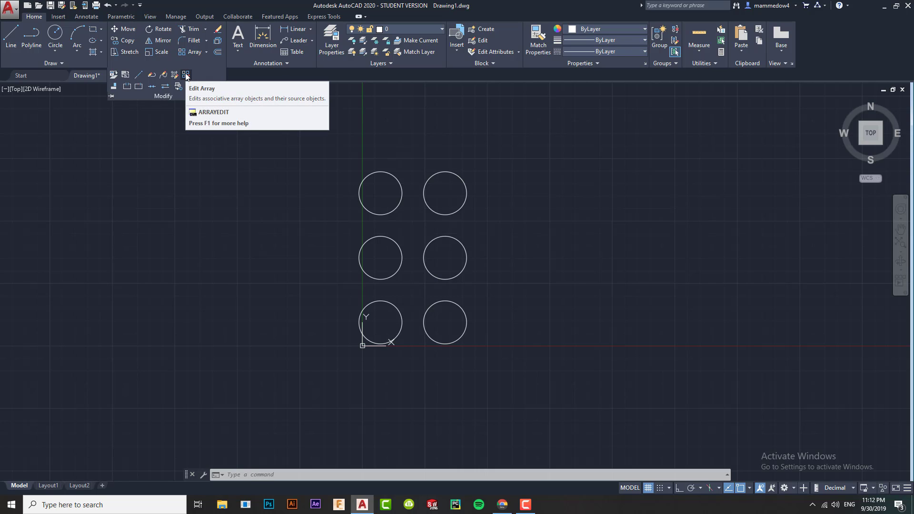
{"action": "left_click", "coordinate": [186, 76]}
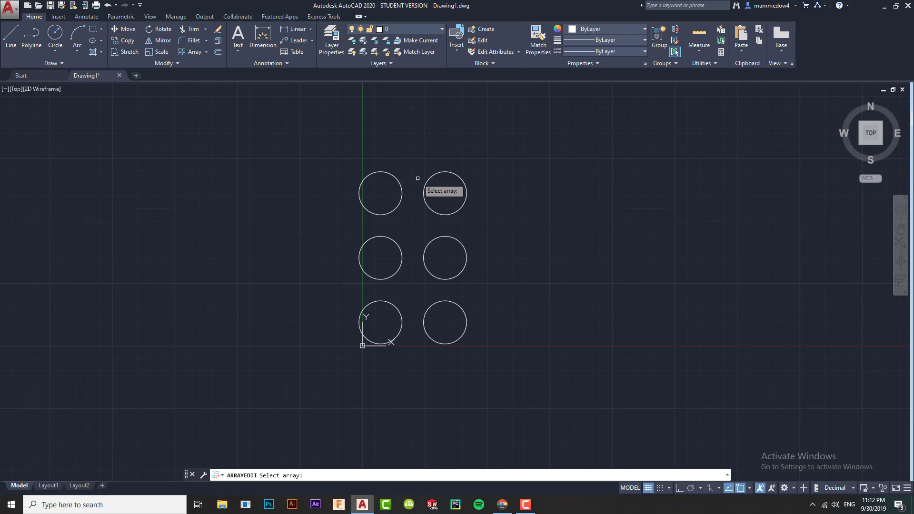
{"action": "left_click", "coordinate": [441, 170]}
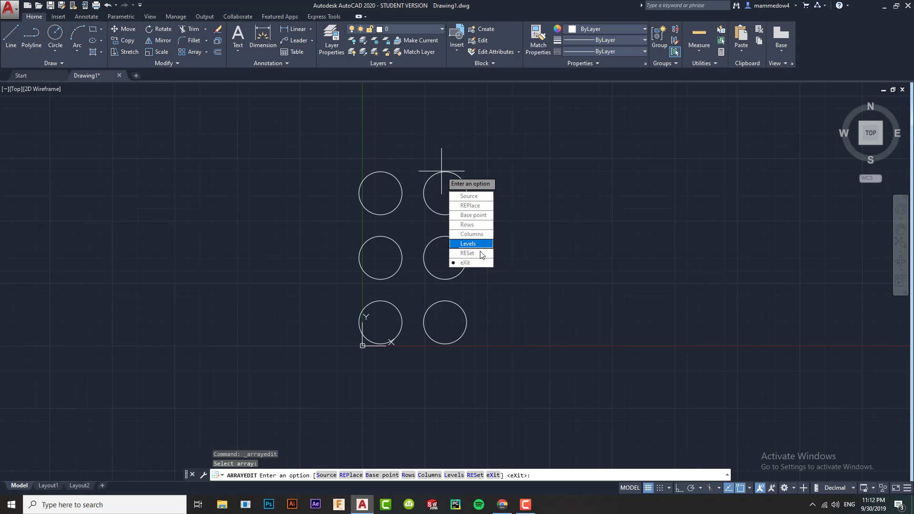
{"action": "key", "text": "Escape"}
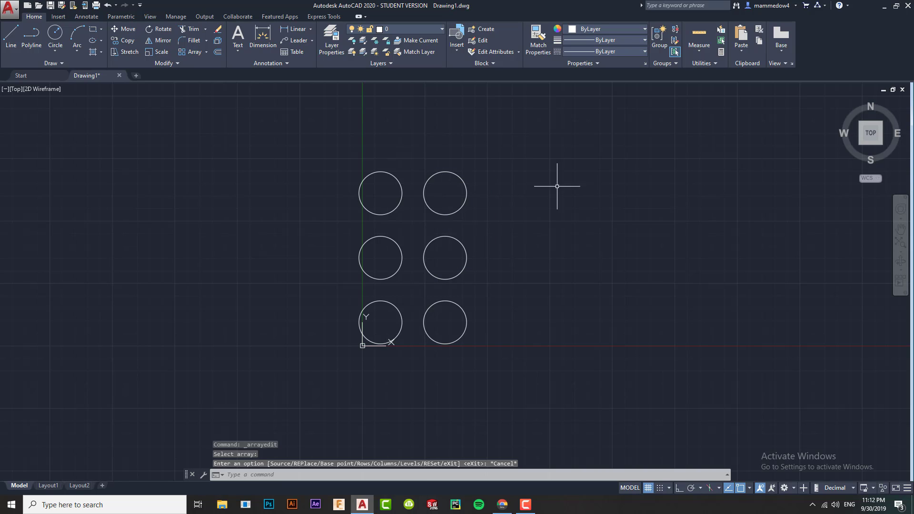
{"action": "left_click", "coordinate": [447, 170]}
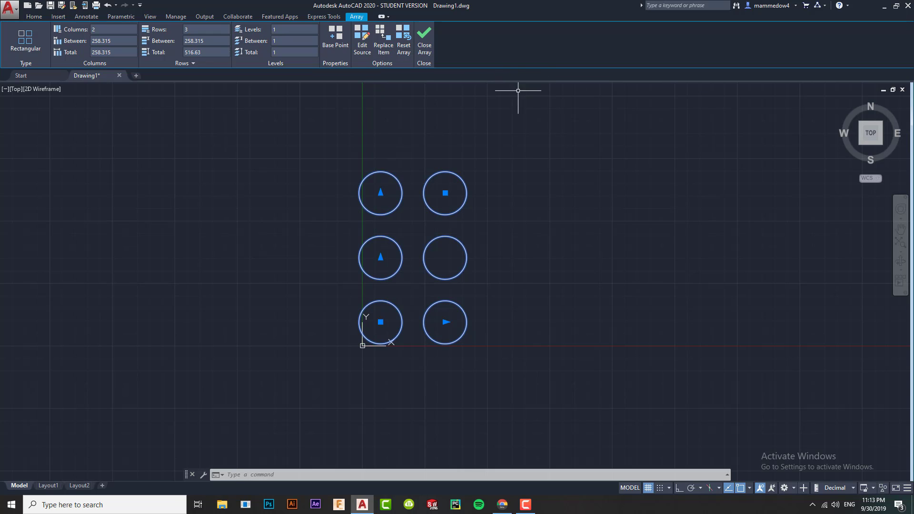
{"action": "key", "text": "Escape"}
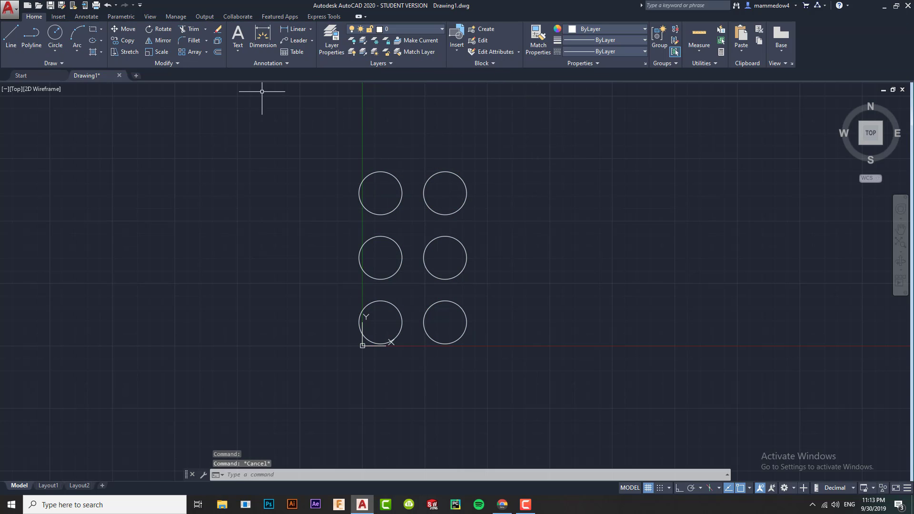
Set the circle array to 5 columns with Edit Array, and check the array's settings.
{"action": "left_click", "coordinate": [164, 63]}
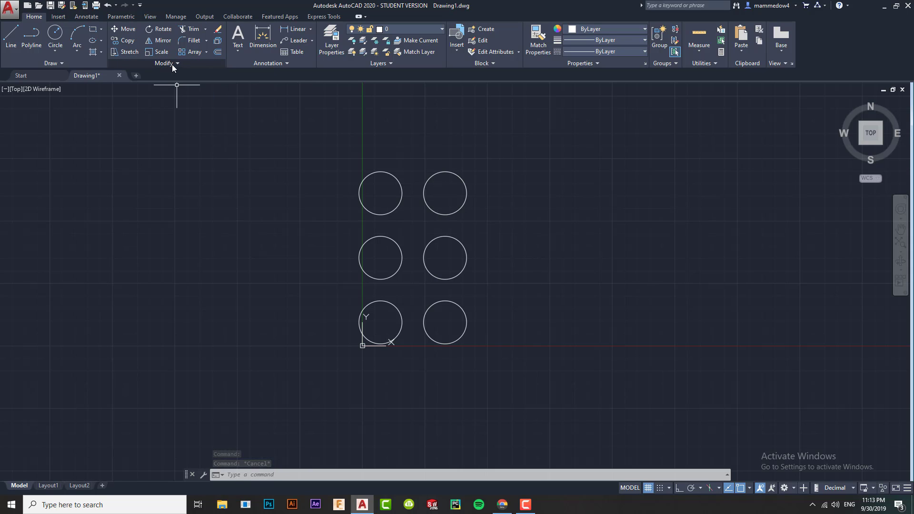
{"action": "left_click", "coordinate": [172, 62]}
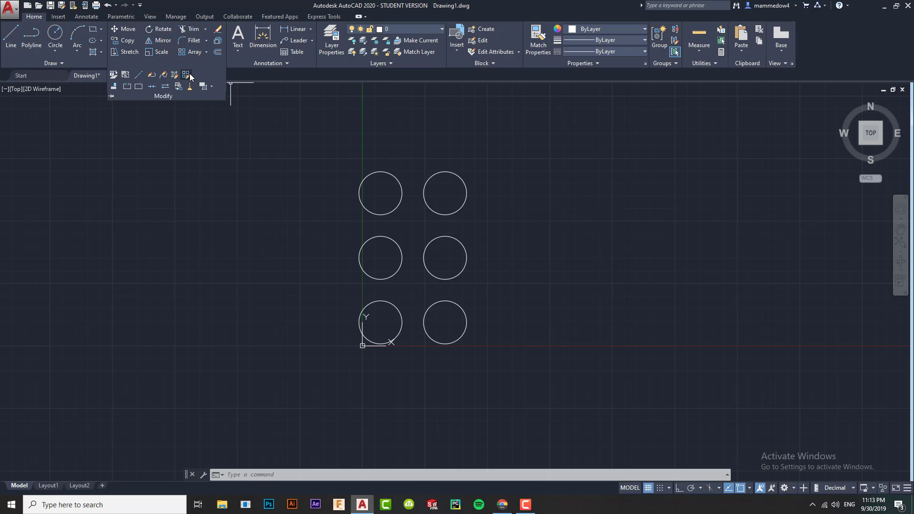
{"action": "left_click", "coordinate": [187, 74]}
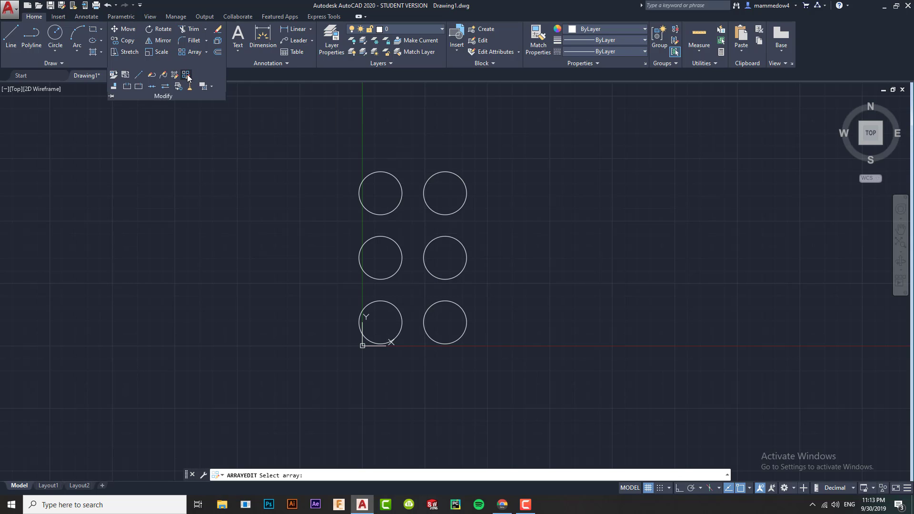
{"action": "left_click", "coordinate": [440, 171]}
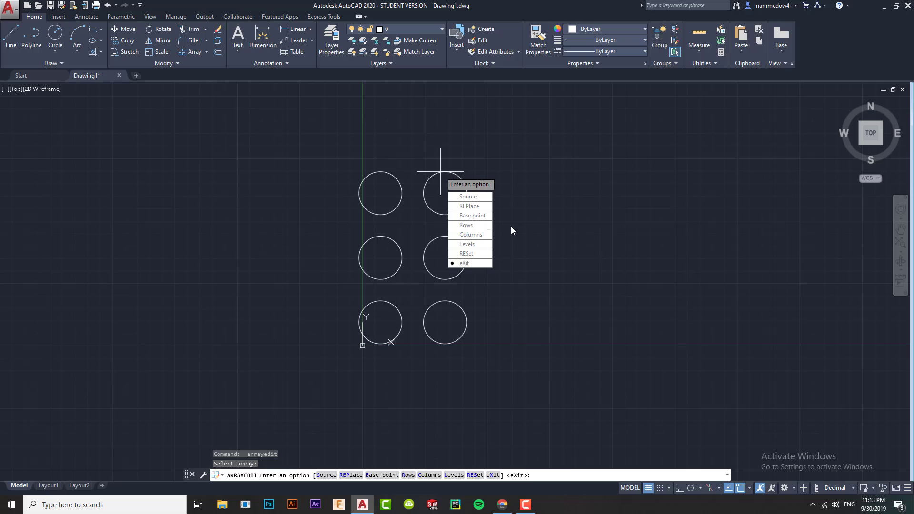
{"action": "left_click", "coordinate": [471, 235]}
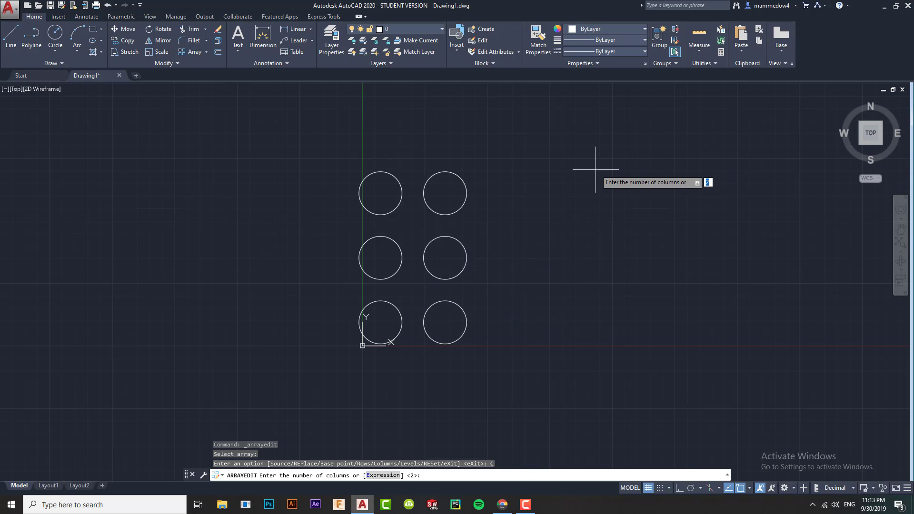
{"action": "key", "text": "Return"}
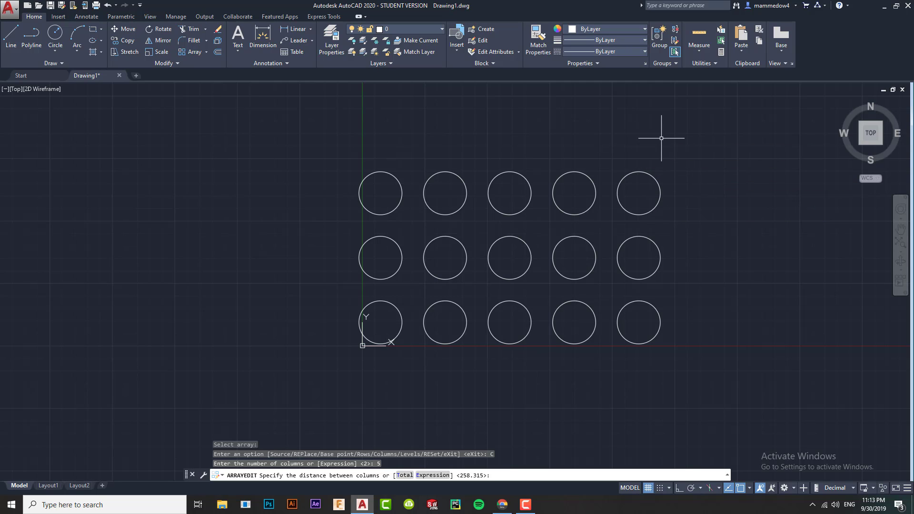
{"action": "key", "text": "Escape"}
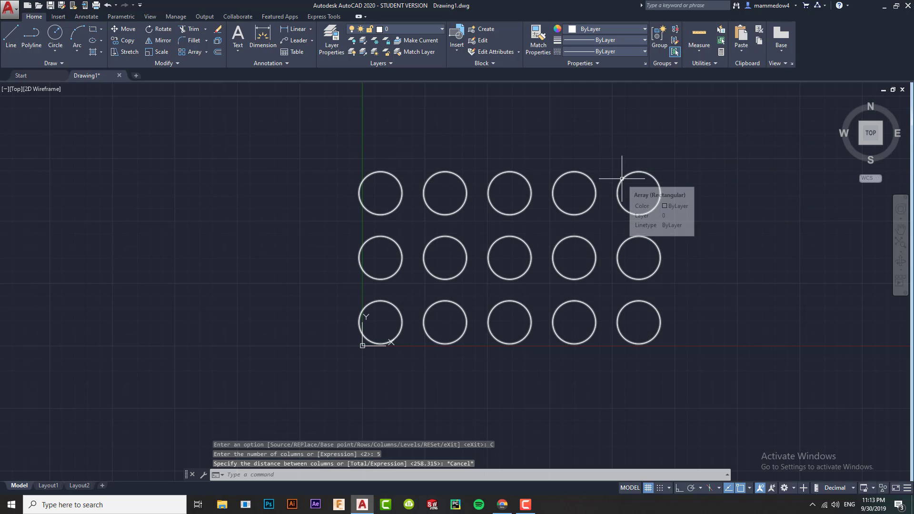
{"action": "left_click", "coordinate": [622, 179]}
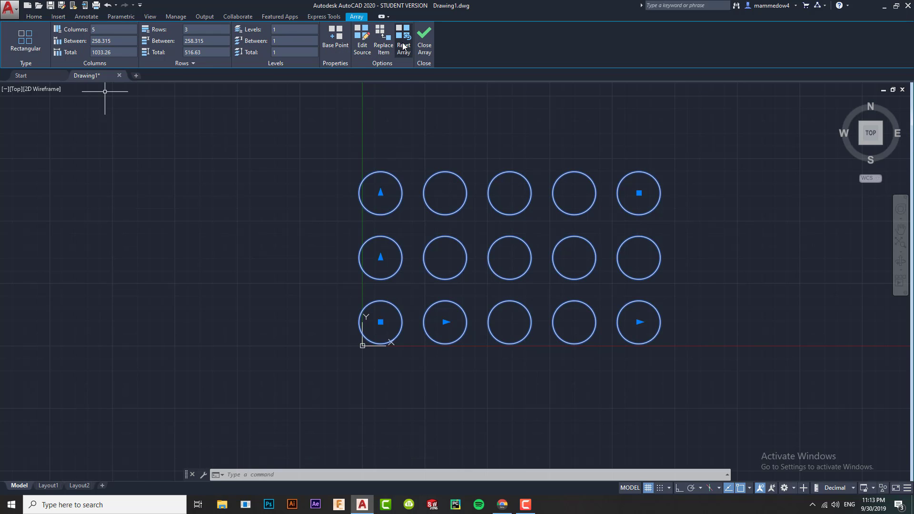
{"action": "left_click", "coordinate": [416, 60]}
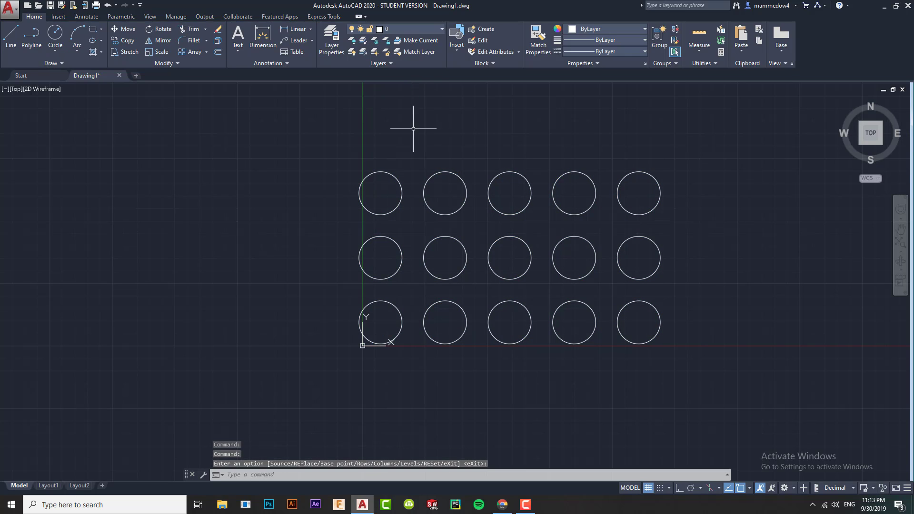
Erase the entire circle array from the drawing.
{"action": "mouse_move", "coordinate": [712, 239]}
{"action": "middle_mouse_down"}
{"action": "mouse_move", "coordinate": [662, 251]}
{"action": "mouse_move", "coordinate": [594, 236]}
{"action": "middle_mouse_up"}
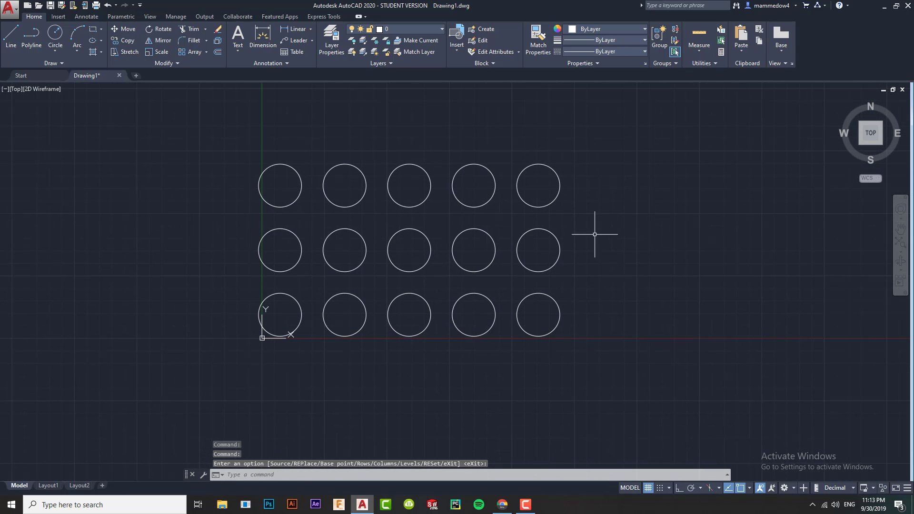
{"action": "left_click", "coordinate": [174, 119]}
{"action": "left_click", "coordinate": [596, 386]}
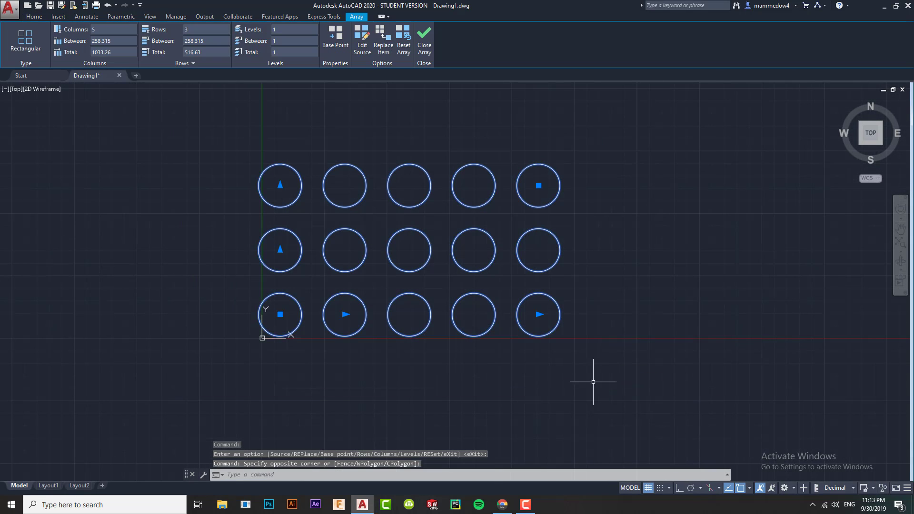
{"action": "key", "text": "Delete"}
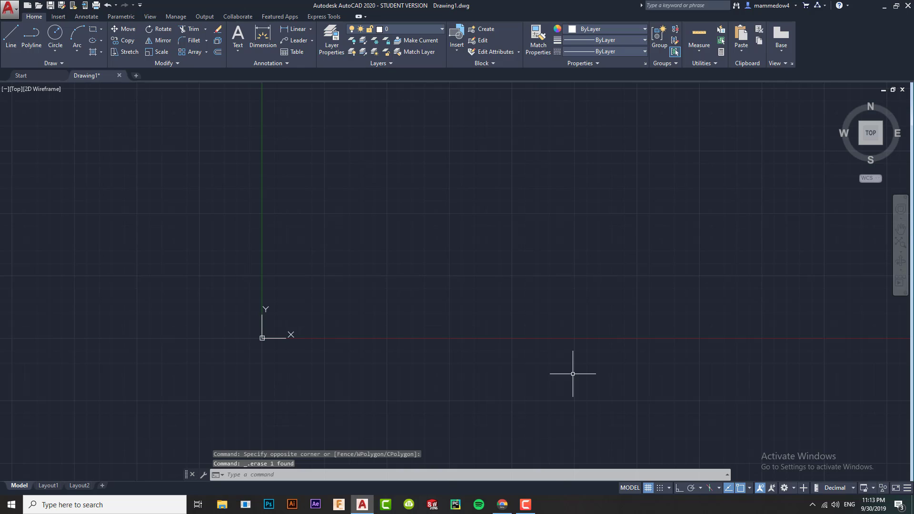
{"action": "left_click", "coordinate": [169, 67]}
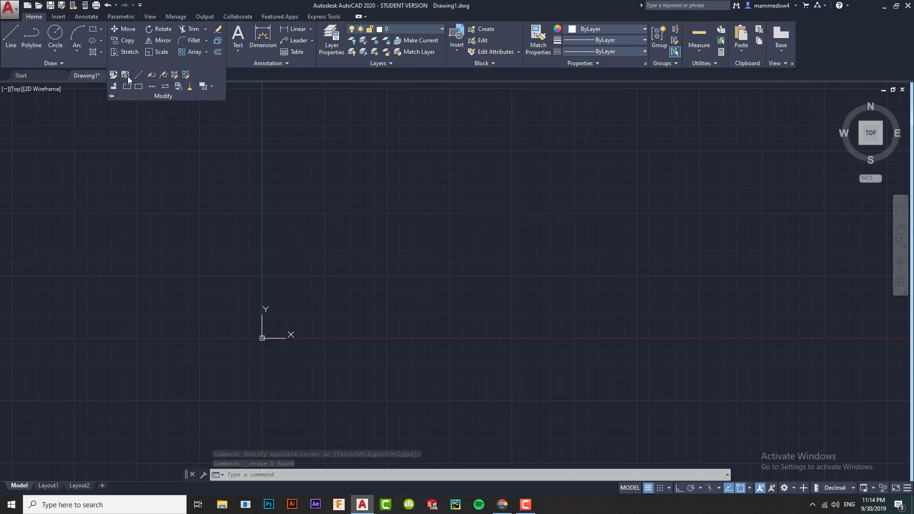
{"action": "left_click", "coordinate": [409, 141]}
{"action": "left_click", "coordinate": [379, 215]}
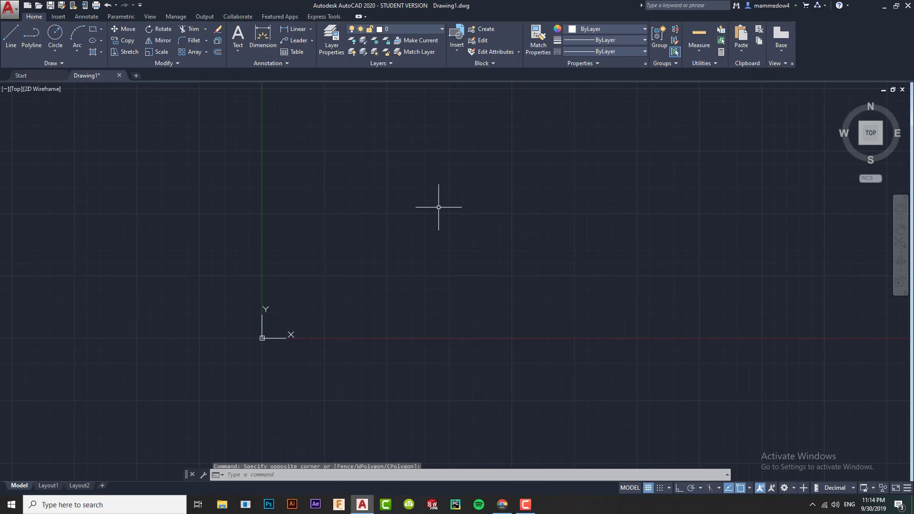
{"action": "mouse_move", "coordinate": [483, 163]}
{"action": "middle_mouse_down"}
{"action": "mouse_move", "coordinate": [377, 190]}
{"action": "mouse_move", "coordinate": [270, 273]}
{"action": "middle_mouse_up"}
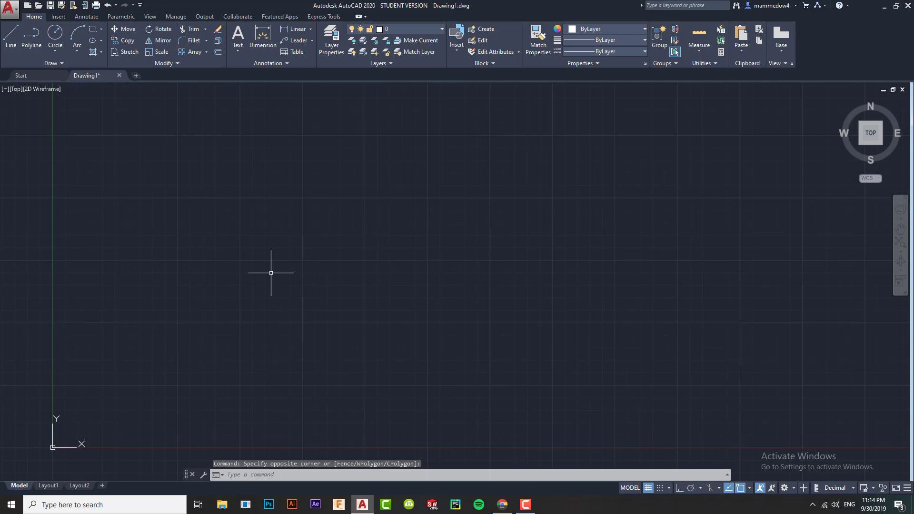